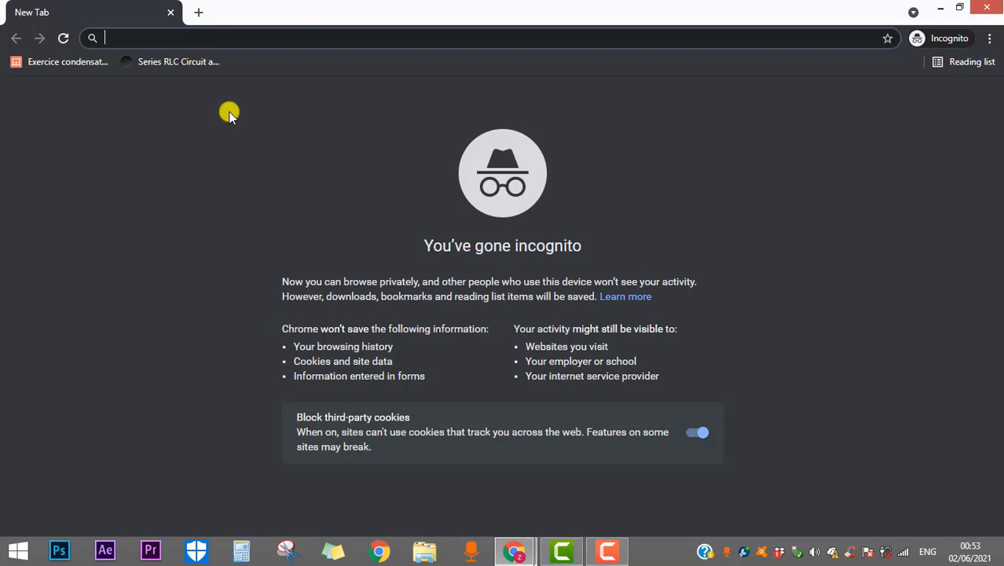
Load namecheap.com in the incognito window.
type("nameche")
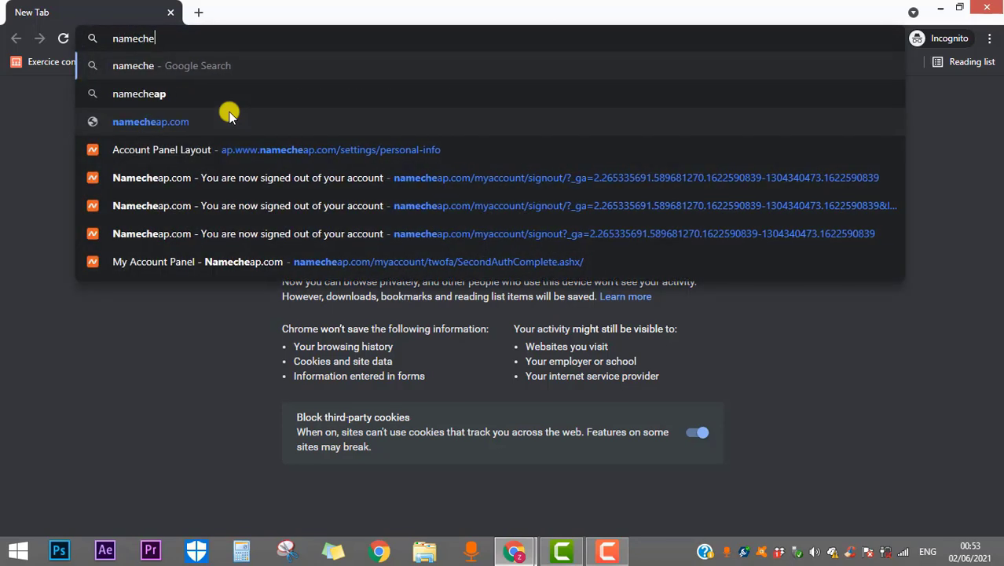
type("ap.com")
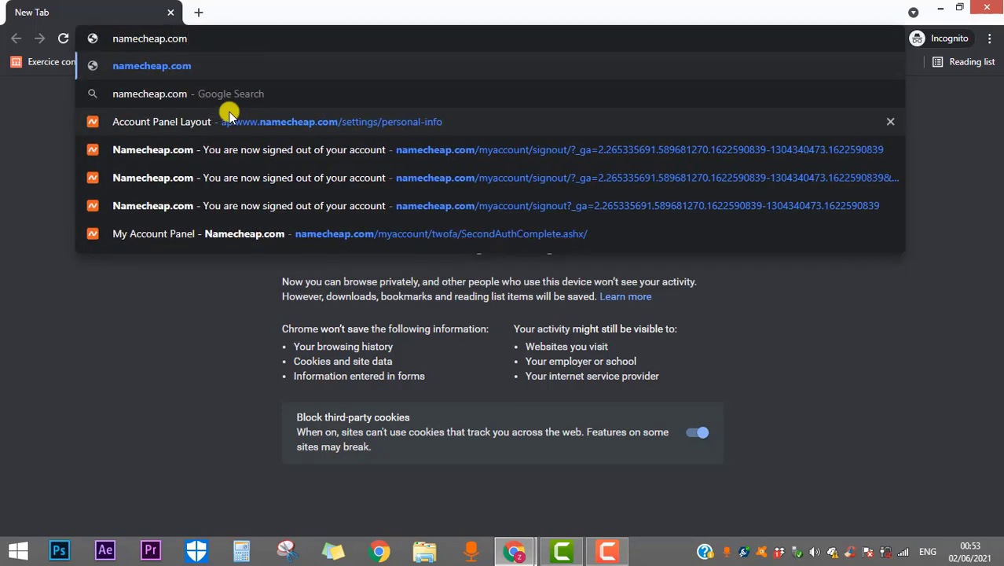
key("Return")
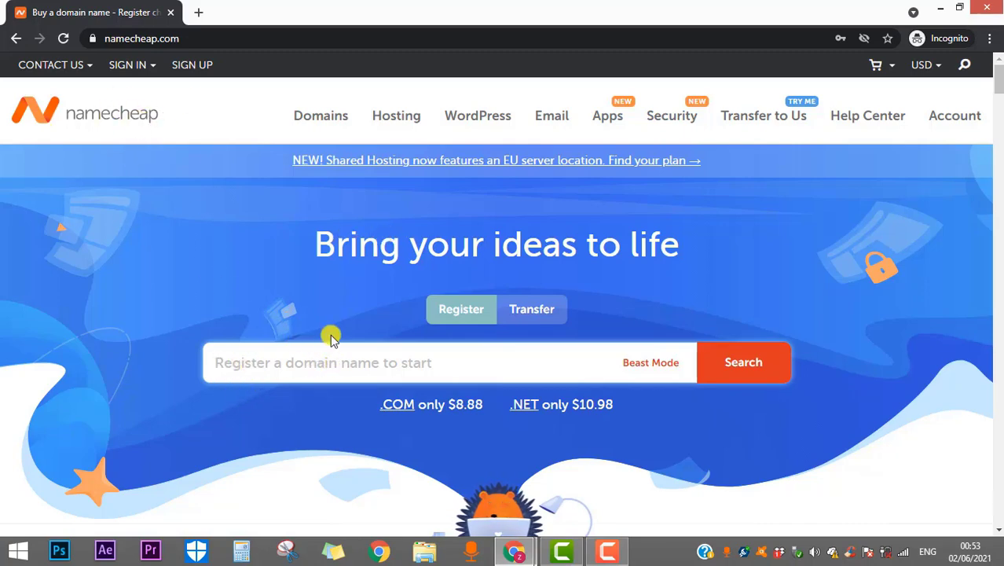
Close the incognito window and open Namecheap's sign-in form in the regular window.
scroll(329, 331, "down", 1)
scroll(349, 279, "up", 1)
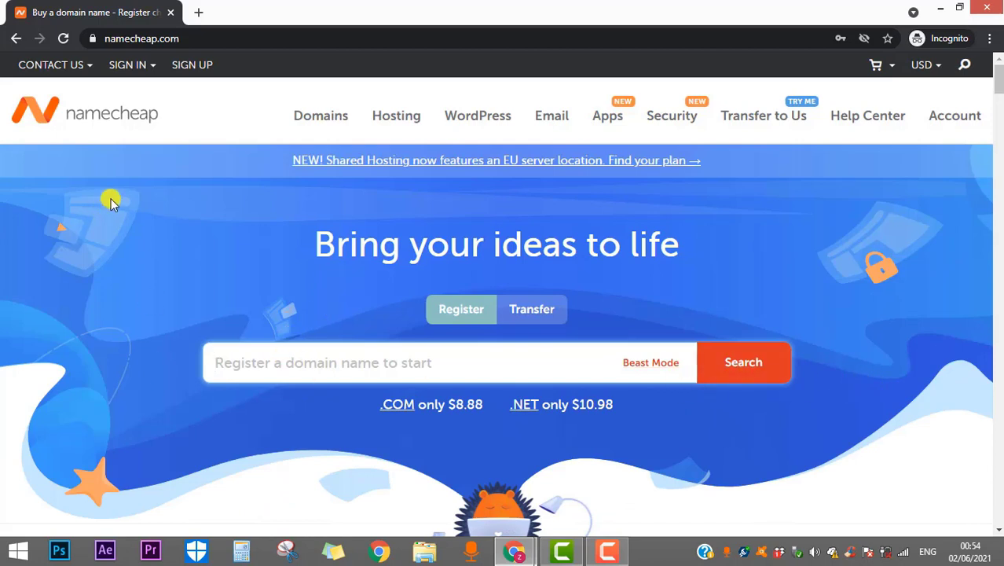
left_click(140, 79)
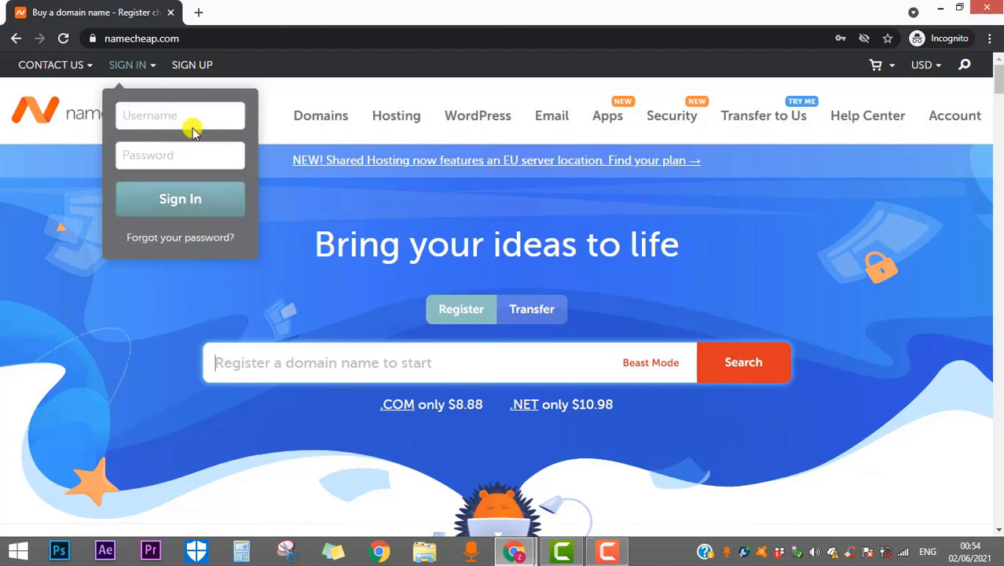
scroll(385, 333, "down", 1)
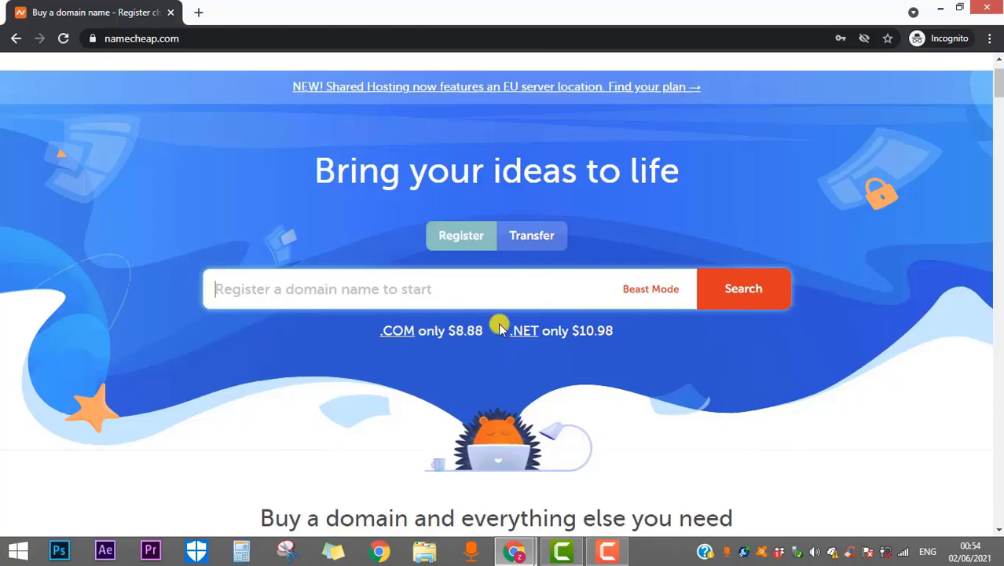
scroll(414, 424, "up", 1)
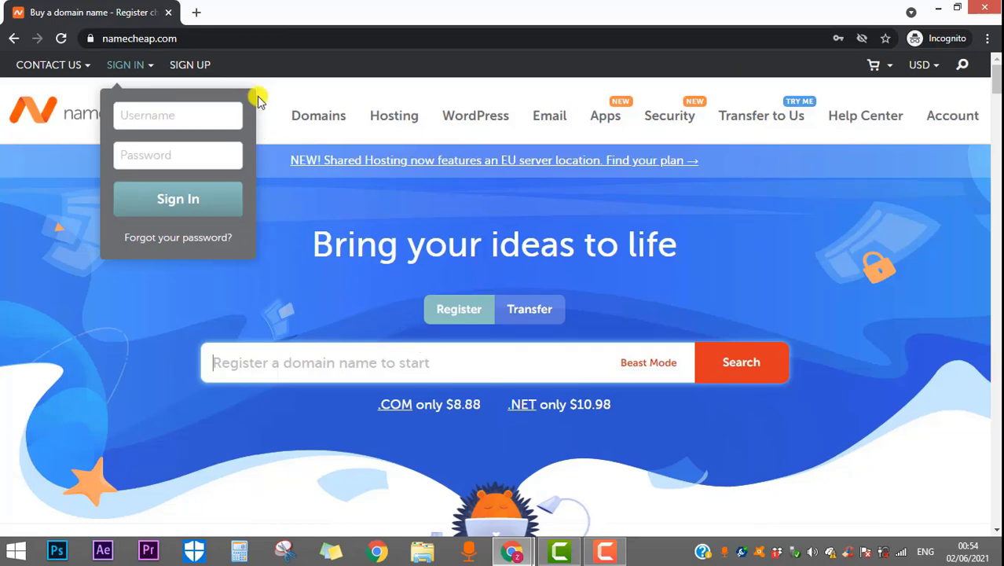
left_click(168, 12)
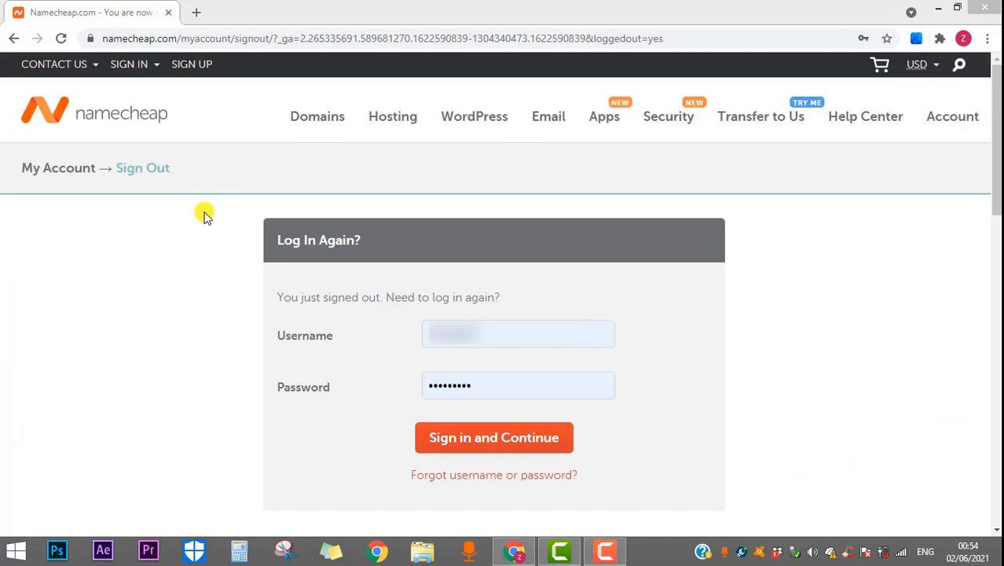
left_click(130, 66)
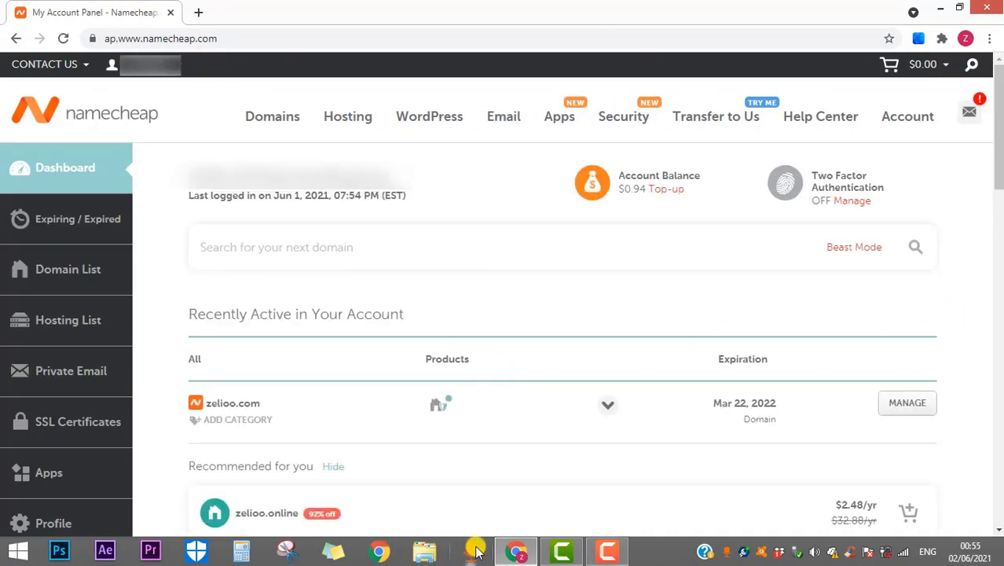
Load zoho.com in a new tab beside the Namecheap account panel.
left_click(199, 14)
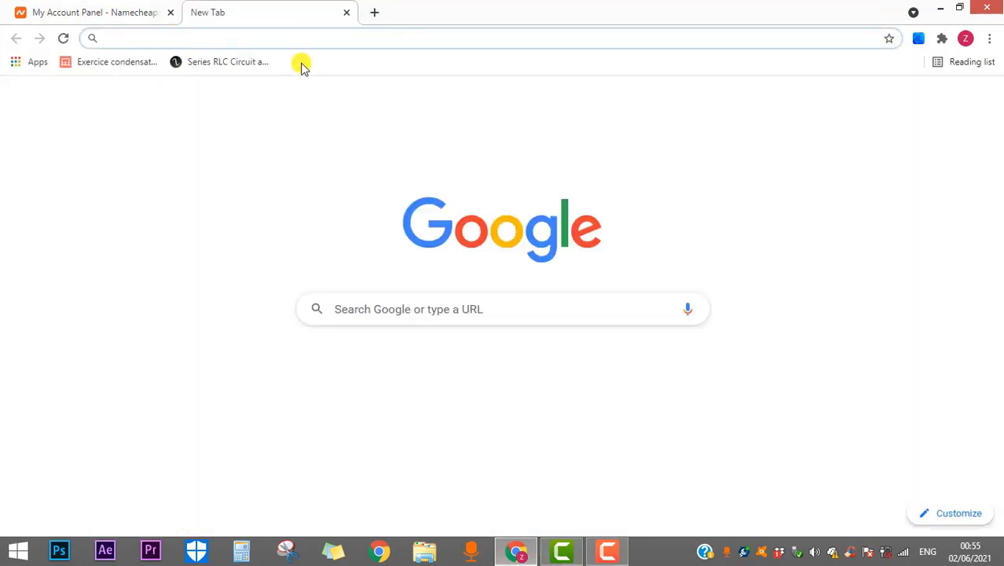
type("zoho")
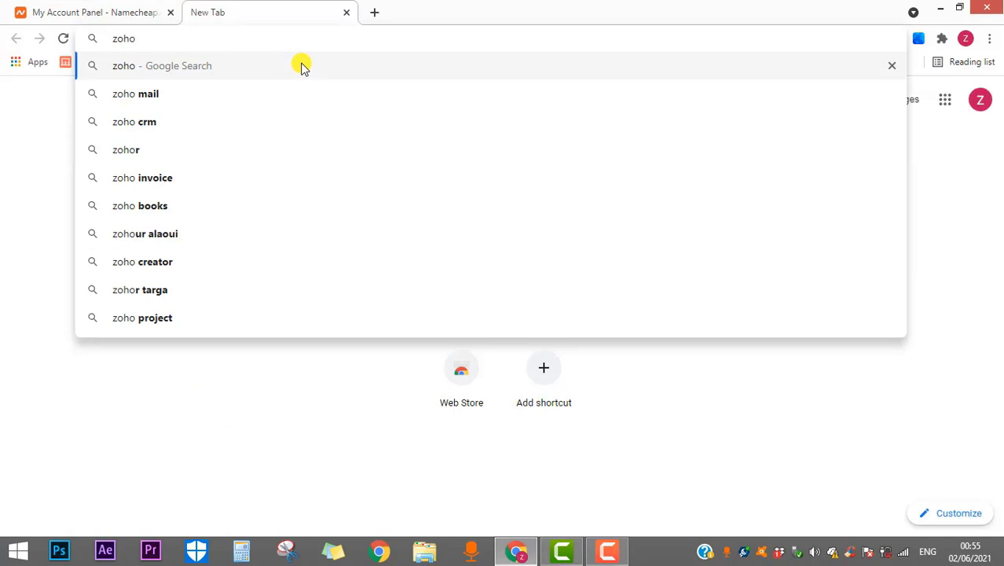
type(".com")
key("Return")
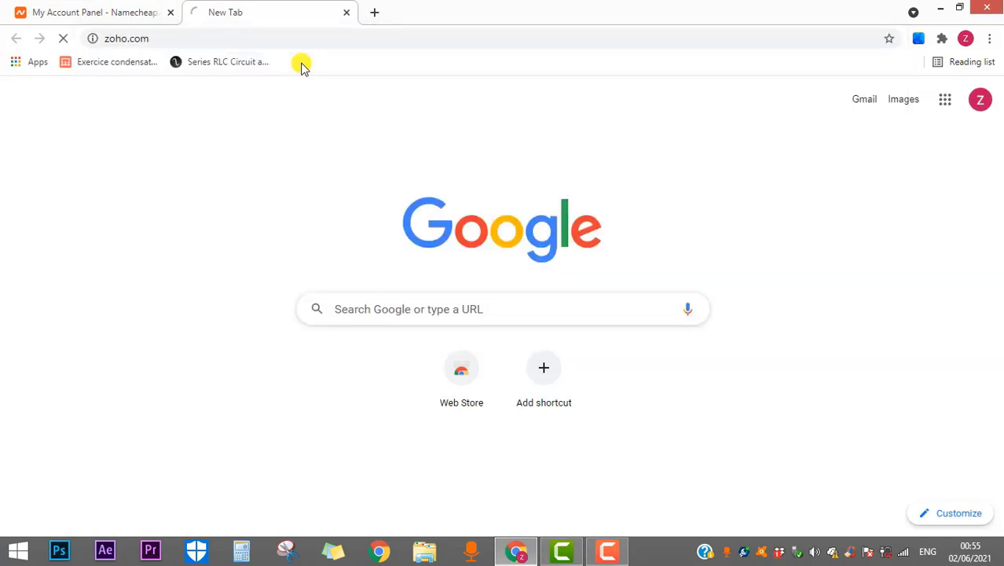
mouse_move(916, 85)
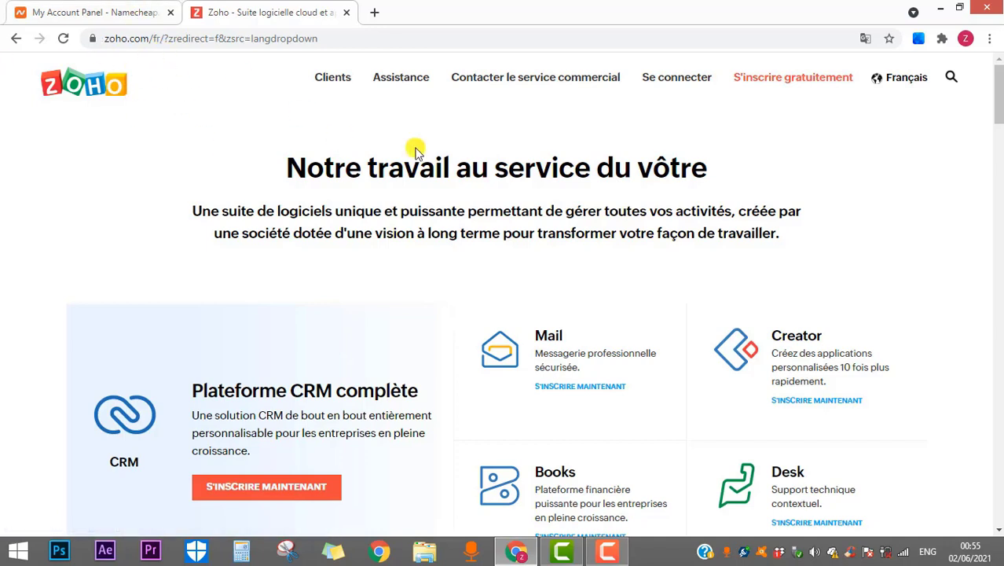
Sign up for a free Zoho account with the Gmail address and a password, accepting the terms.
left_click(793, 79)
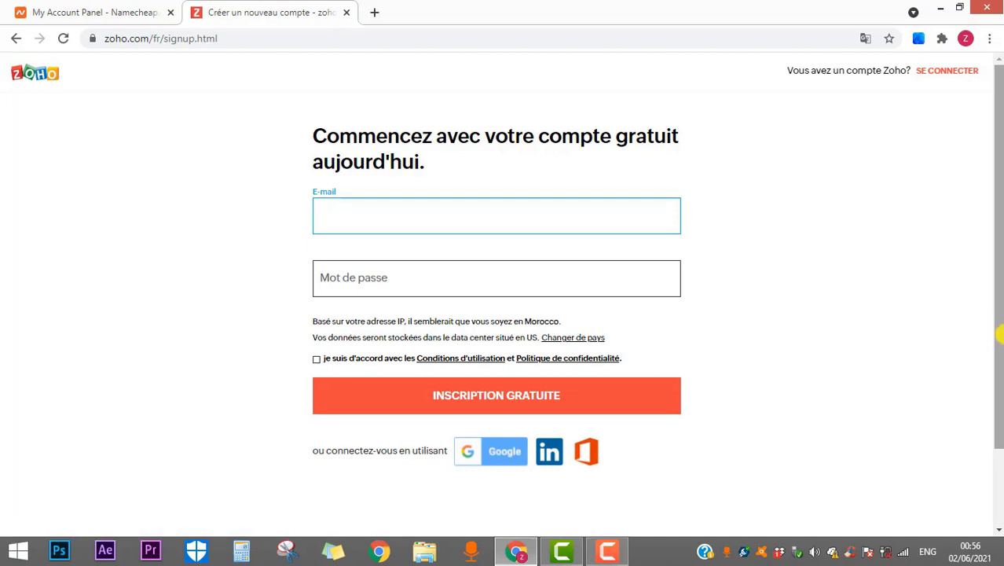
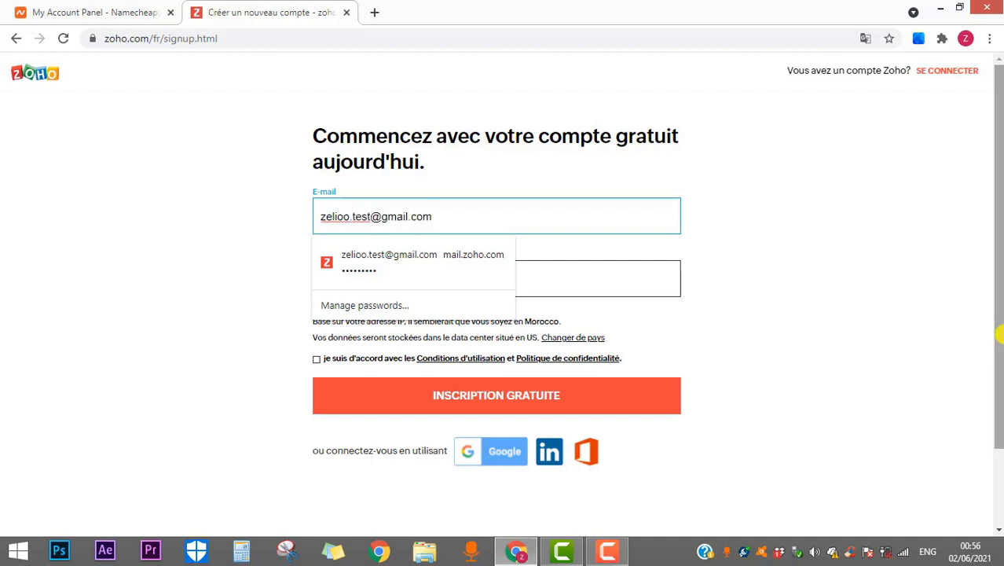
left_click(386, 274)
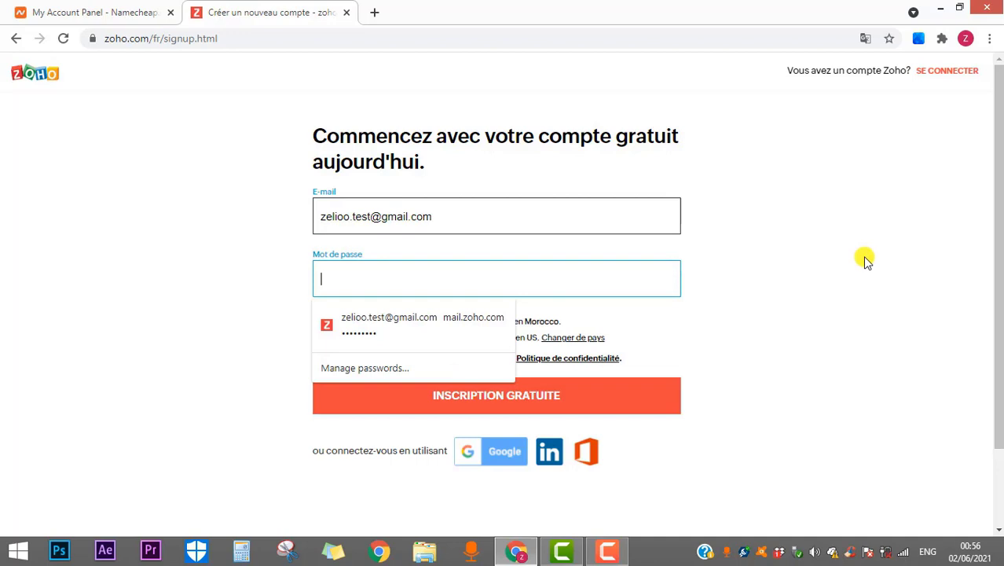
type("•")
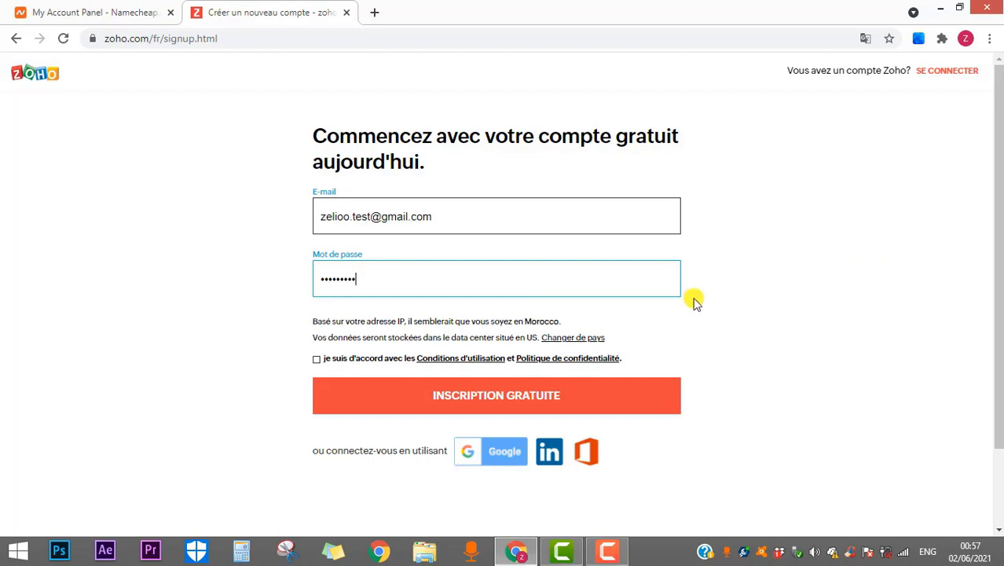
left_click(316, 359)
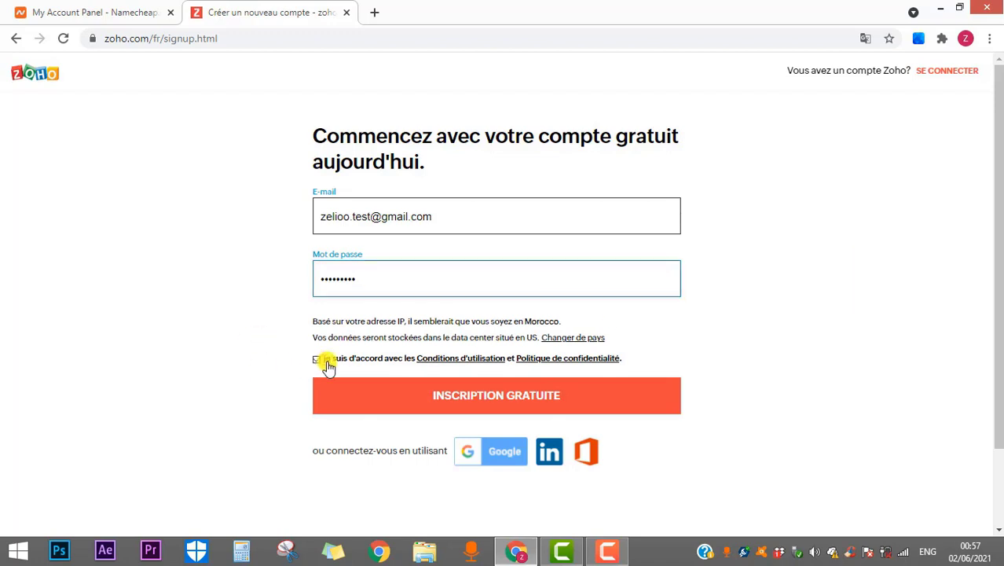
left_click(514, 402)
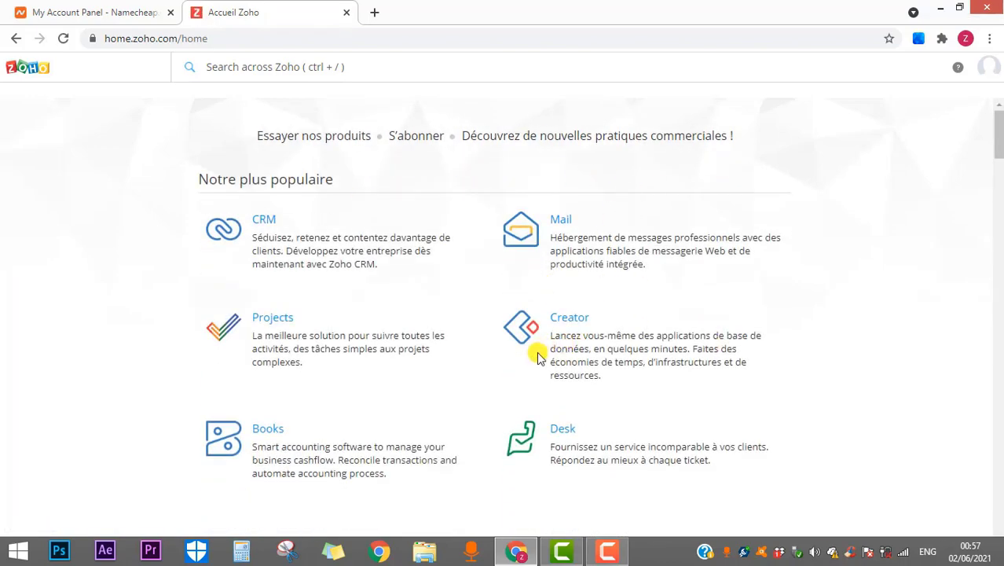
Check the Zoho account profile details, then close the profile panel.
scroll(550, 352, "down", 2)
scroll(573, 345, "up", 2)
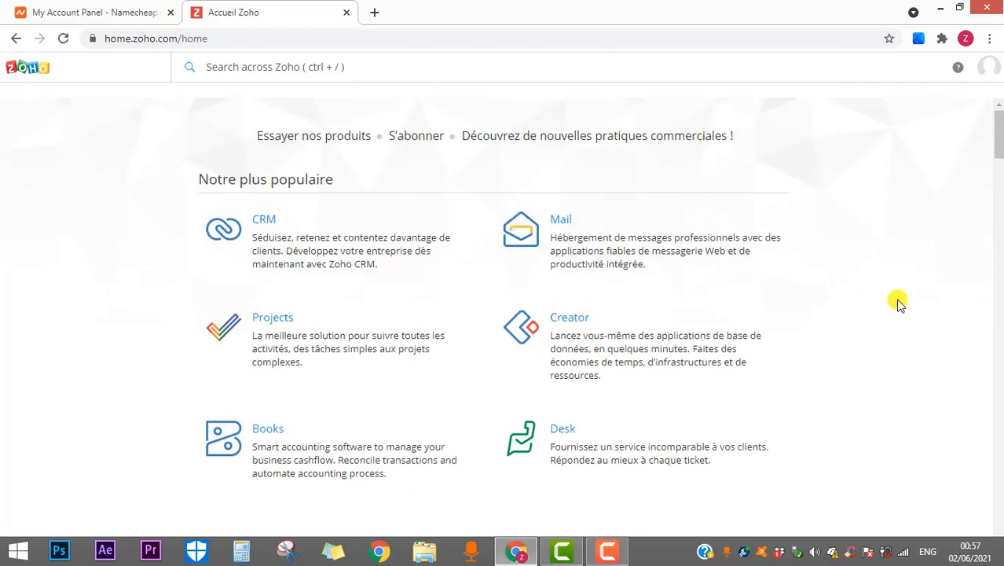
left_click(993, 73)
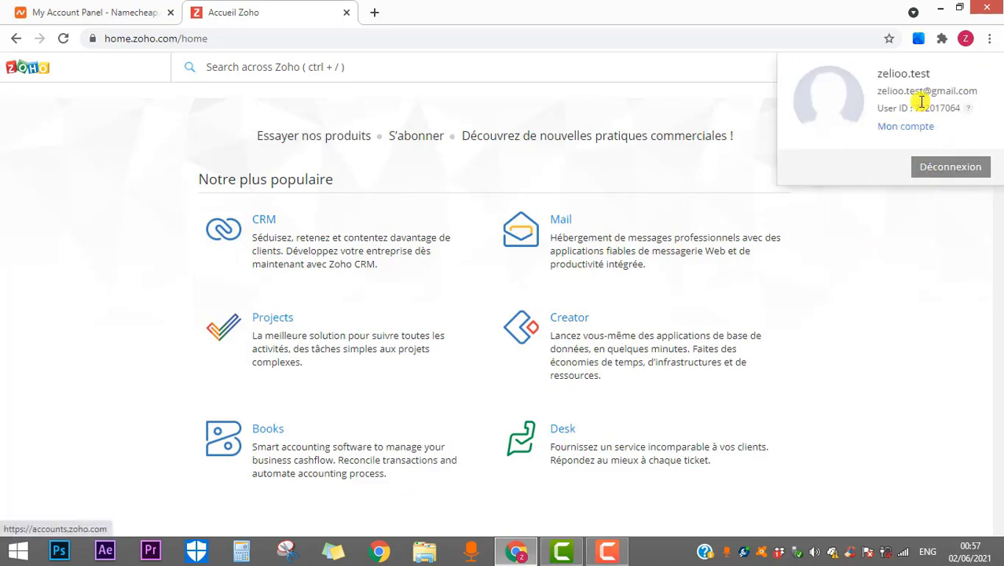
left_click(963, 291)
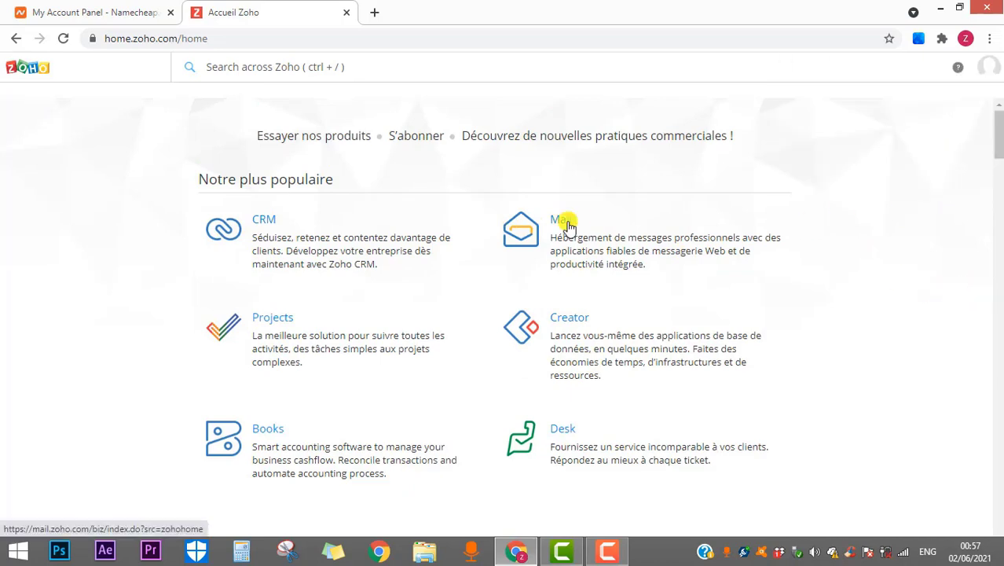
Open Zoho Mail and verify the mobile number with the received SMS code.
left_click(567, 226)
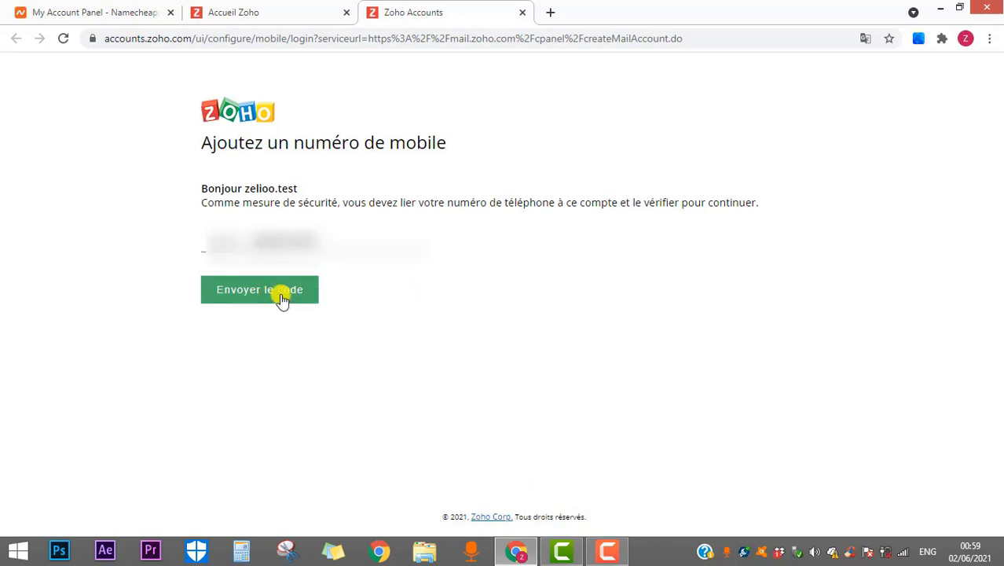
left_click(264, 288)
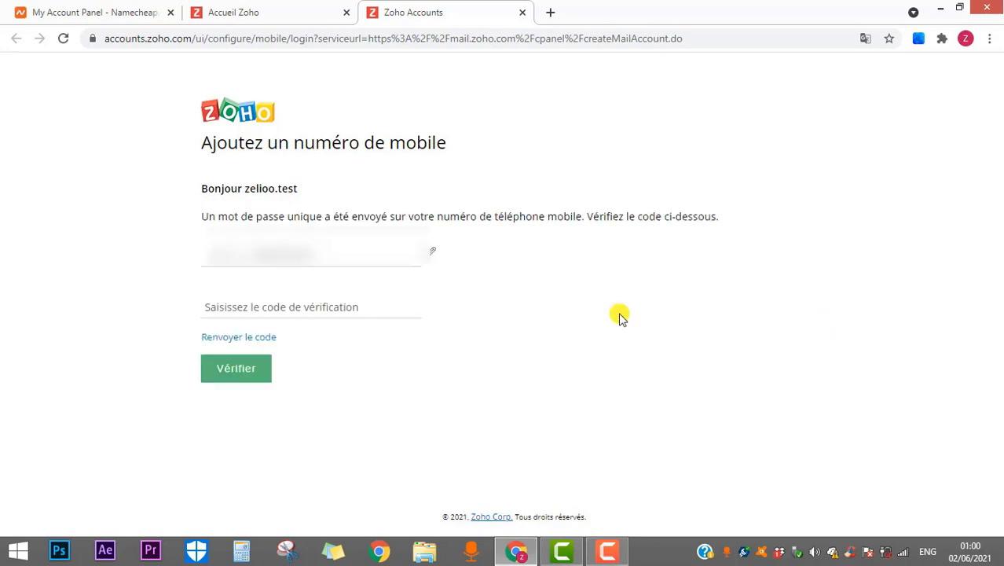
left_click(251, 307)
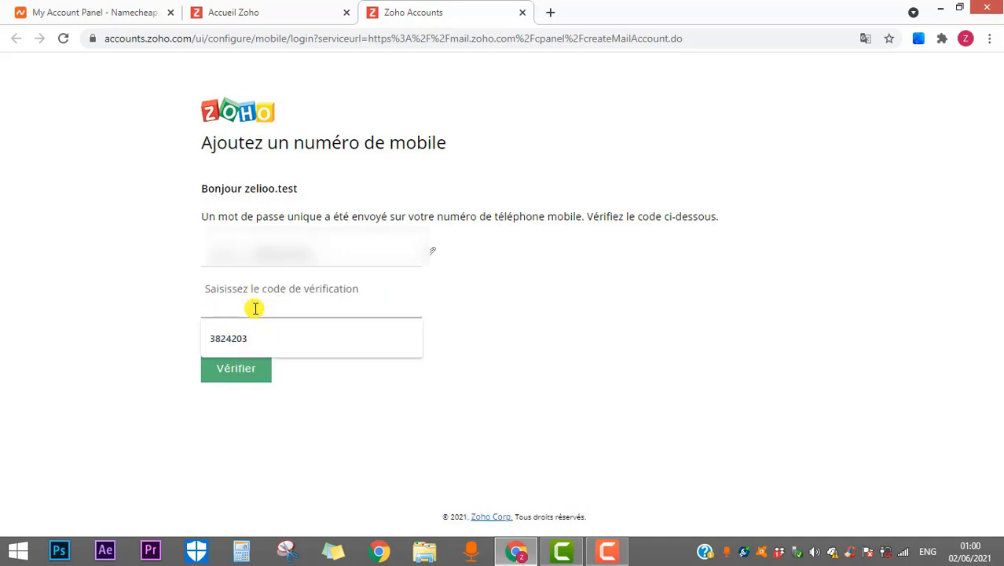
left_click(235, 369)
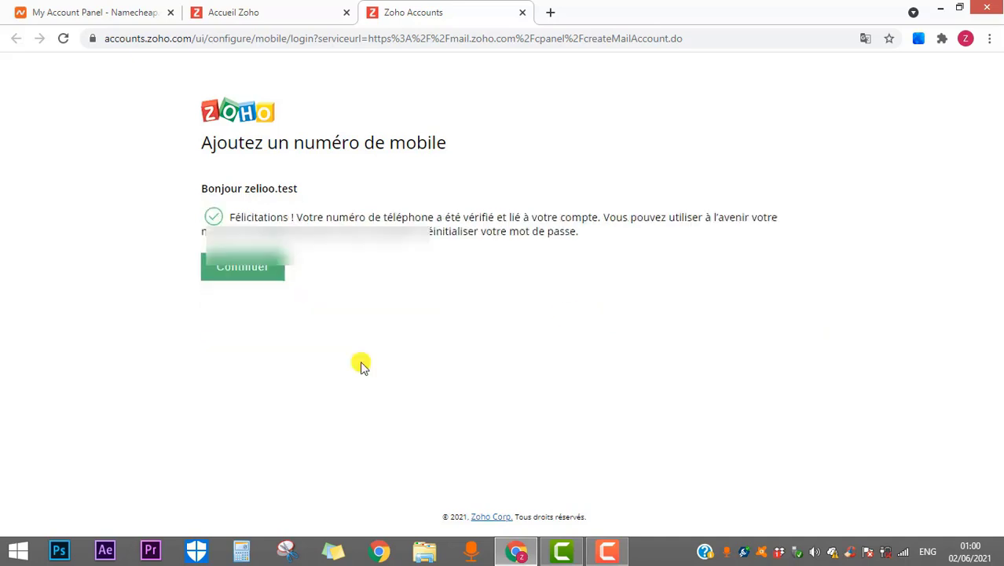
left_click(260, 280)
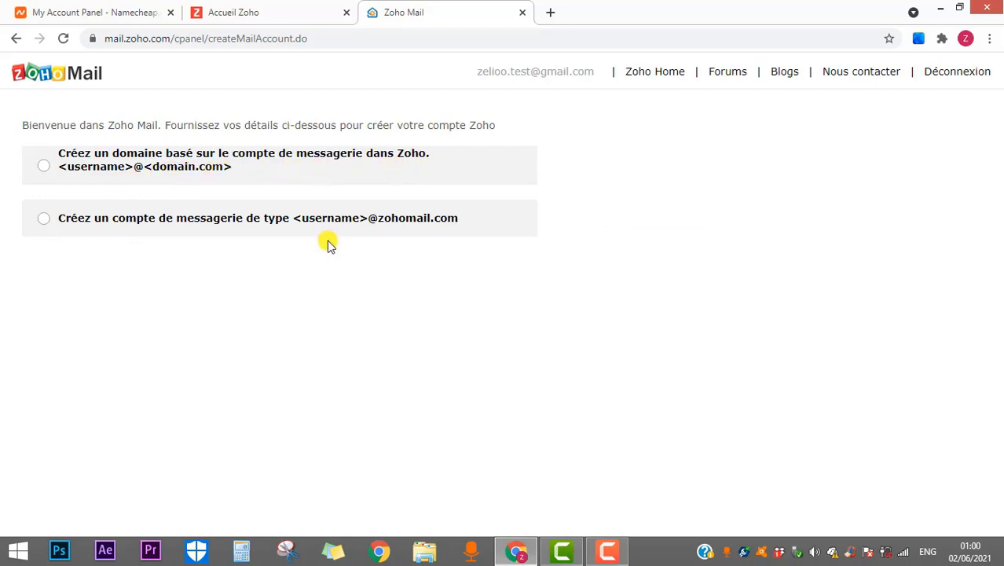
Choose a mail account on your own domain and add zelioo.com.
left_click(45, 166)
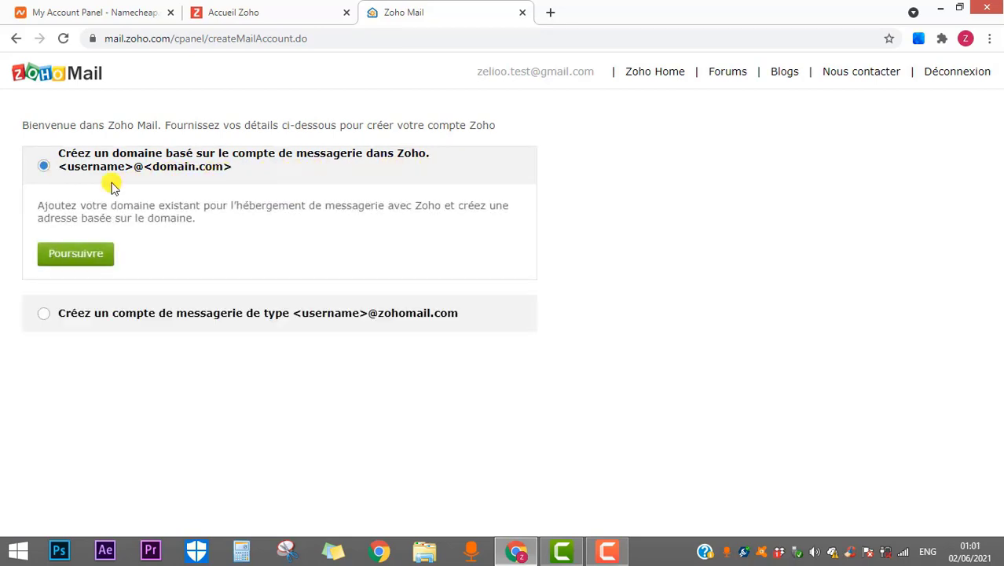
left_click(82, 259)
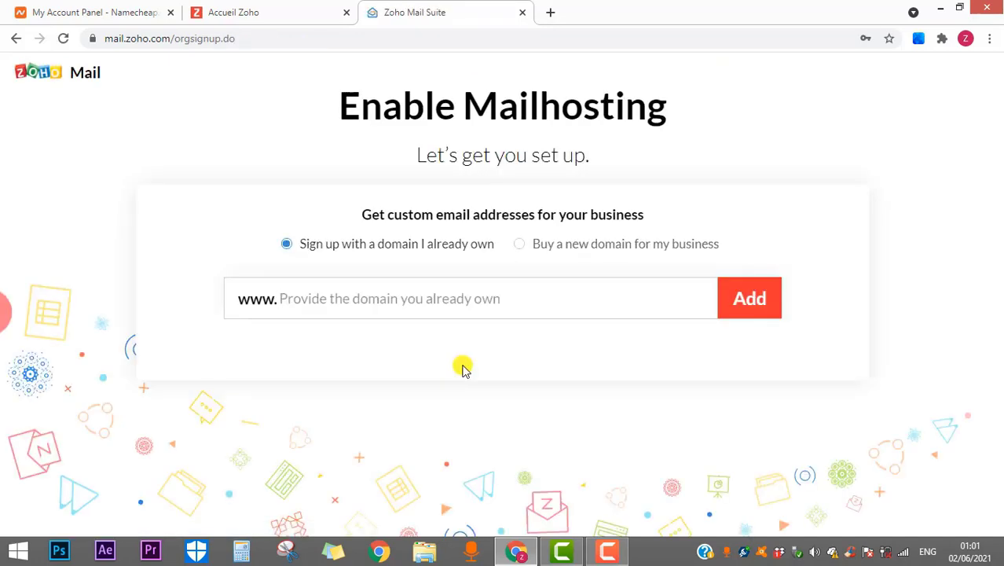
type("zelioo.com")
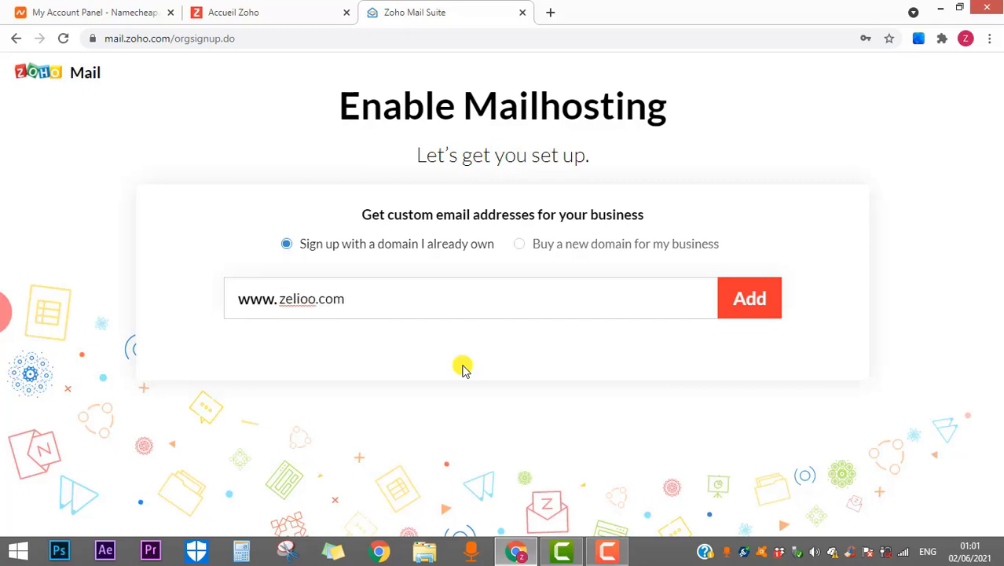
left_click(753, 301)
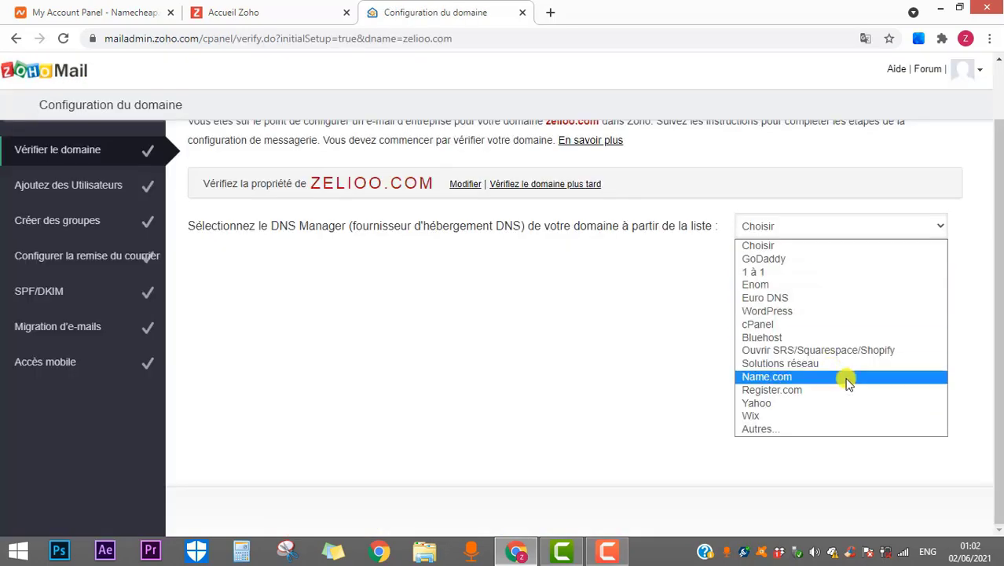
Select Autres… as DNS manager and open zelioo.com's management page in Namecheap.
left_click(796, 428)
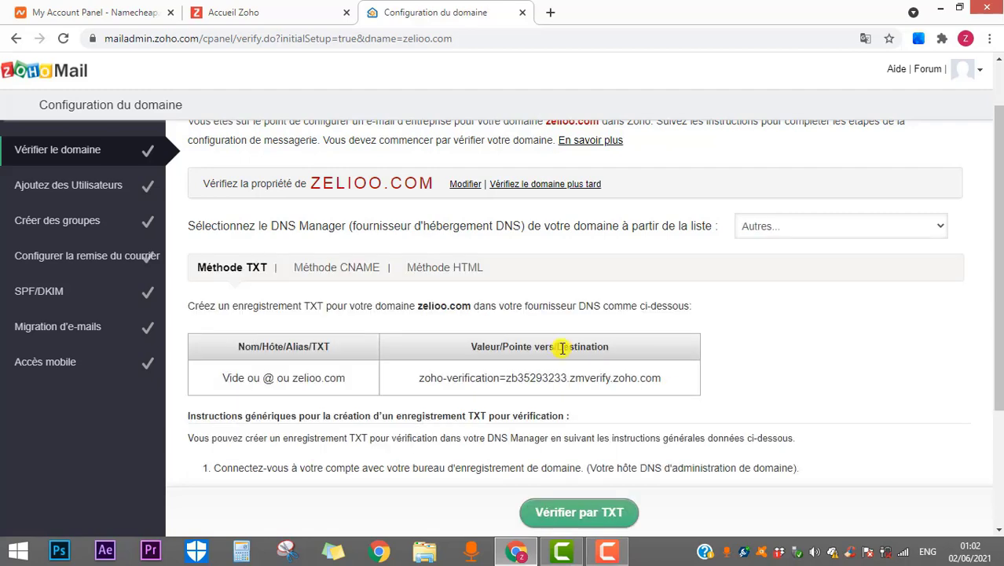
scroll(386, 322, "down", 1)
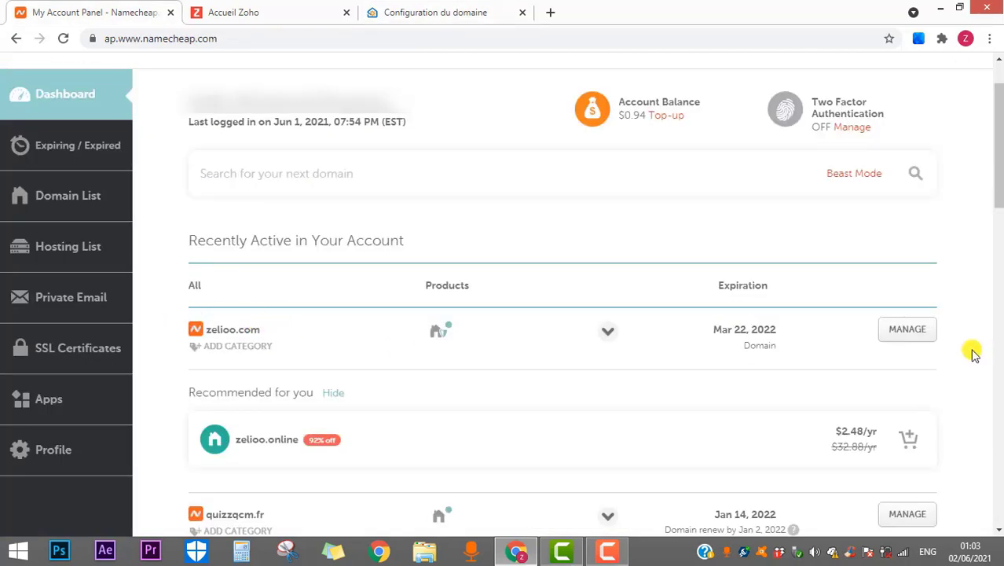
left_click(908, 331)
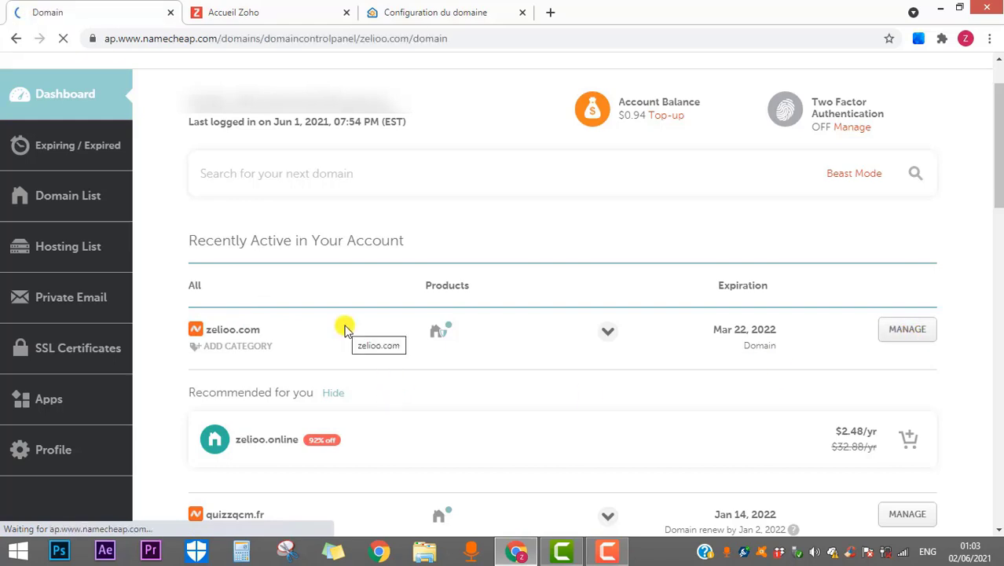
Open the Advanced DNS settings for zelioo.com.
scroll(828, 308, "down", 2)
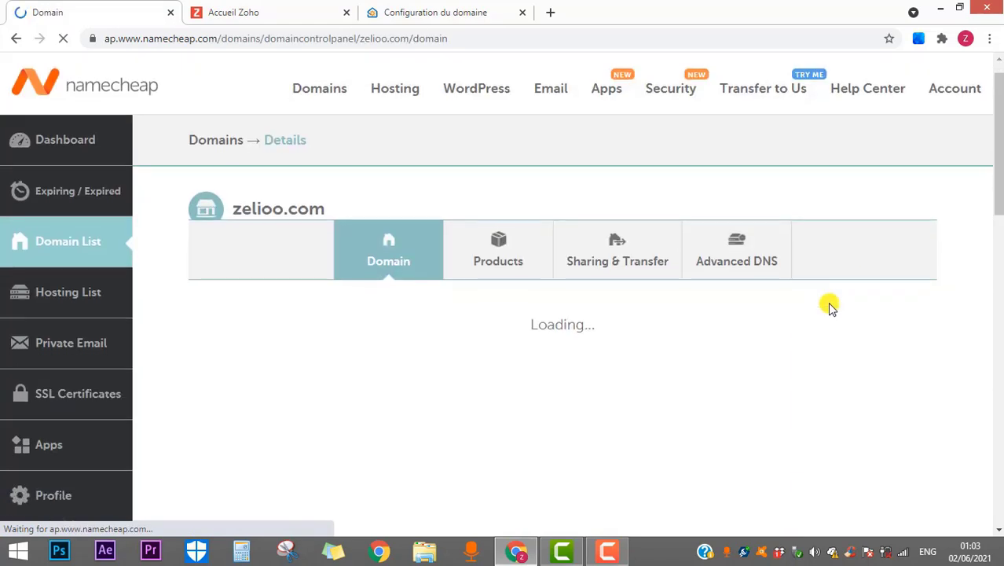
scroll(825, 302, "up", 1)
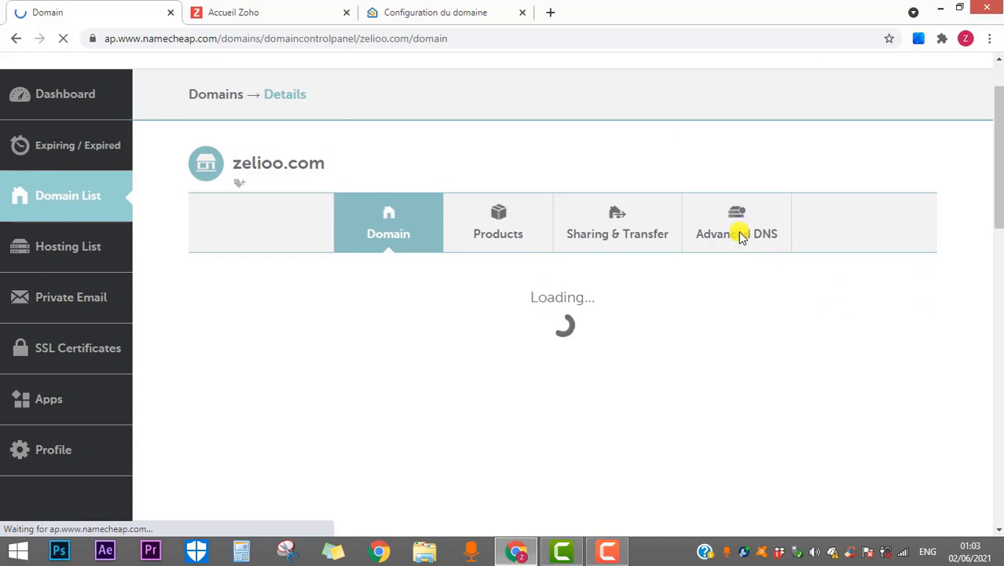
left_click(792, 236)
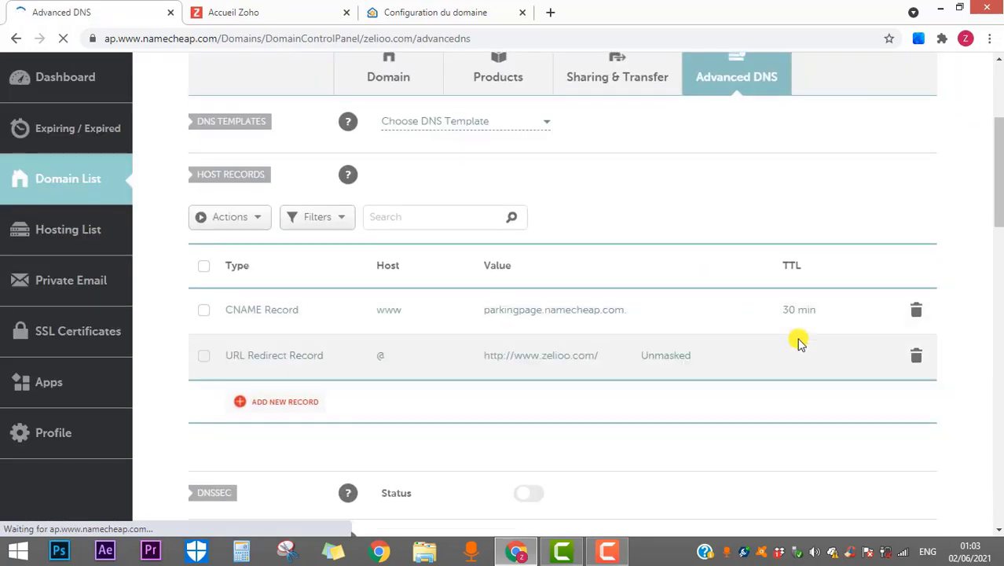
scroll(581, 338, "down", 1)
scroll(424, 349, "down", 1)
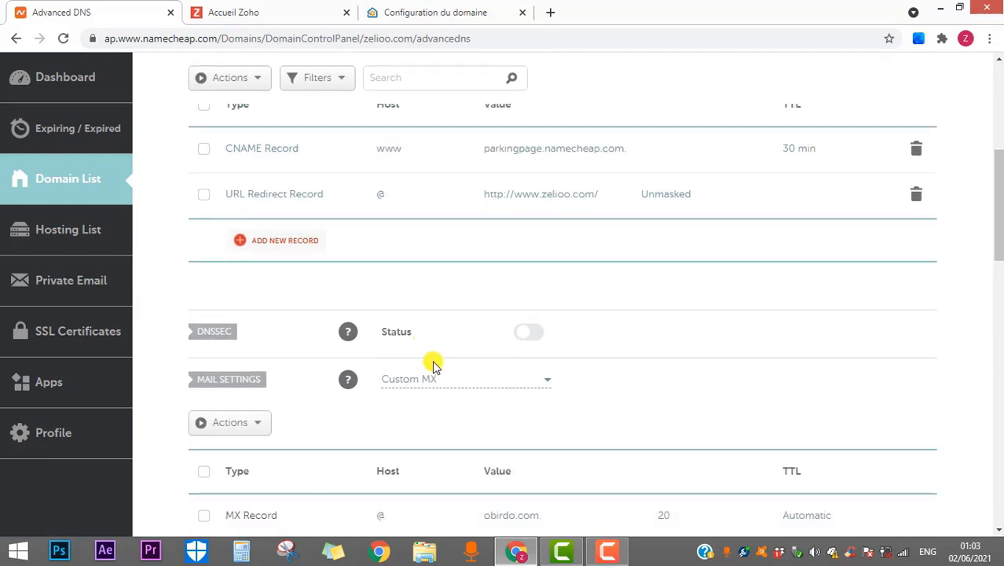
scroll(567, 385, "down", 2)
scroll(563, 381, "up", 3)
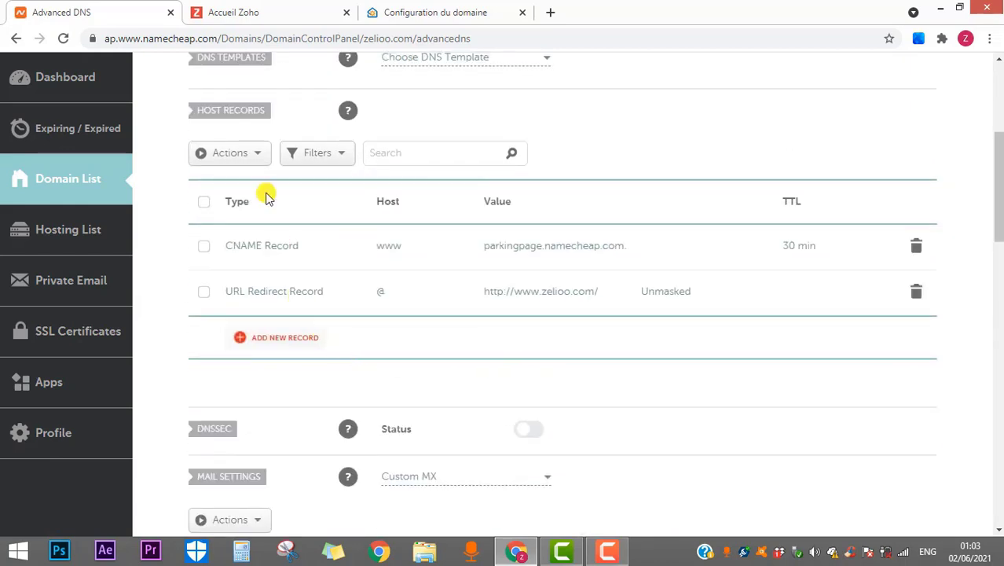
Add a new TXT record row with host @, then return to Zoho's domain verification page.
left_click(279, 344)
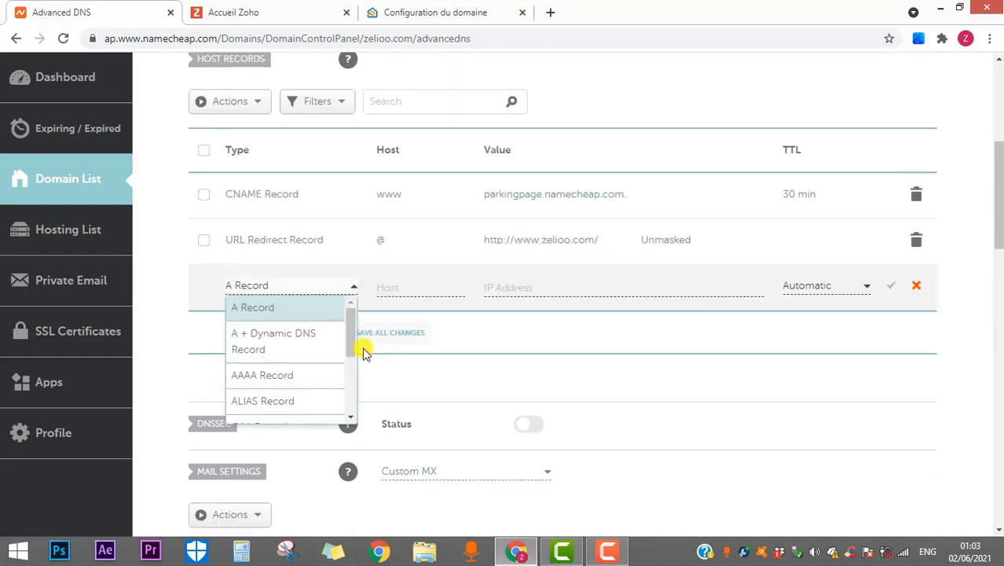
left_click_drag(351, 333, 364, 398)
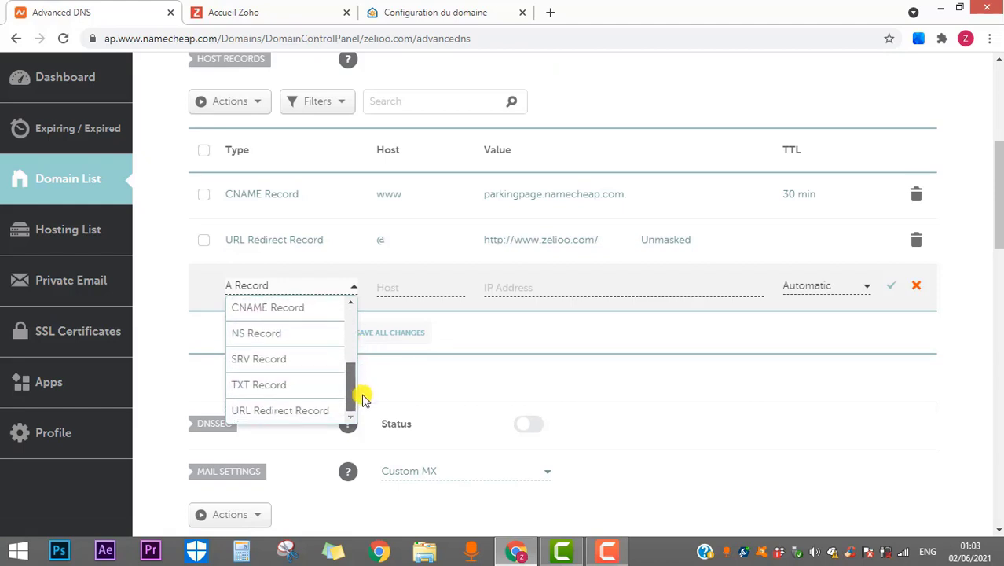
left_click(264, 387)
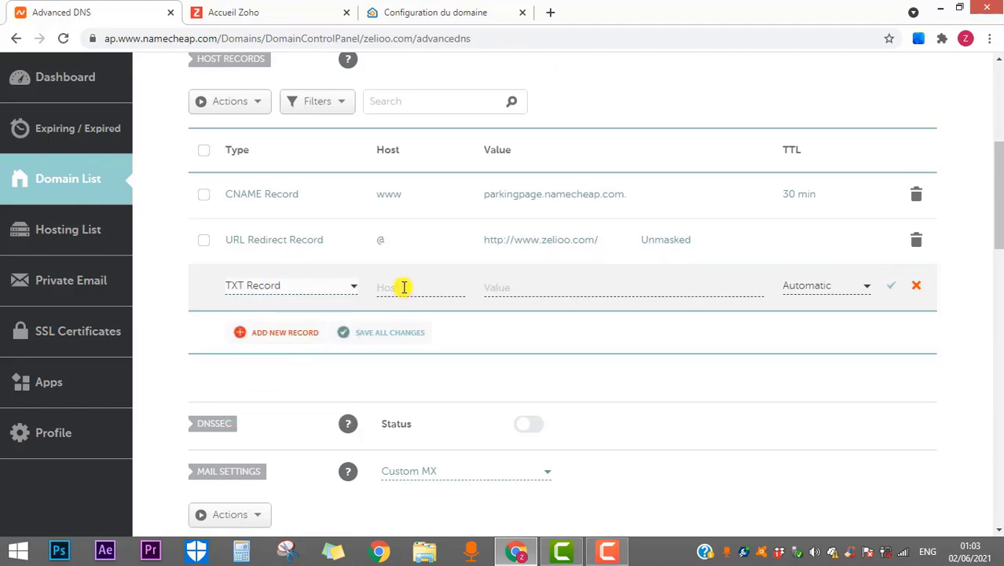
left_click(235, 14)
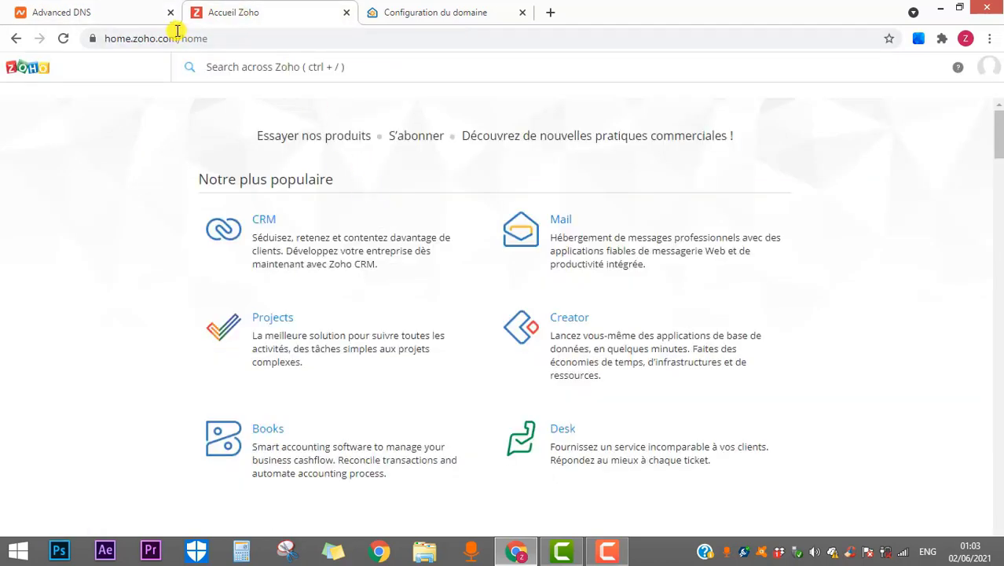
left_click(157, 14)
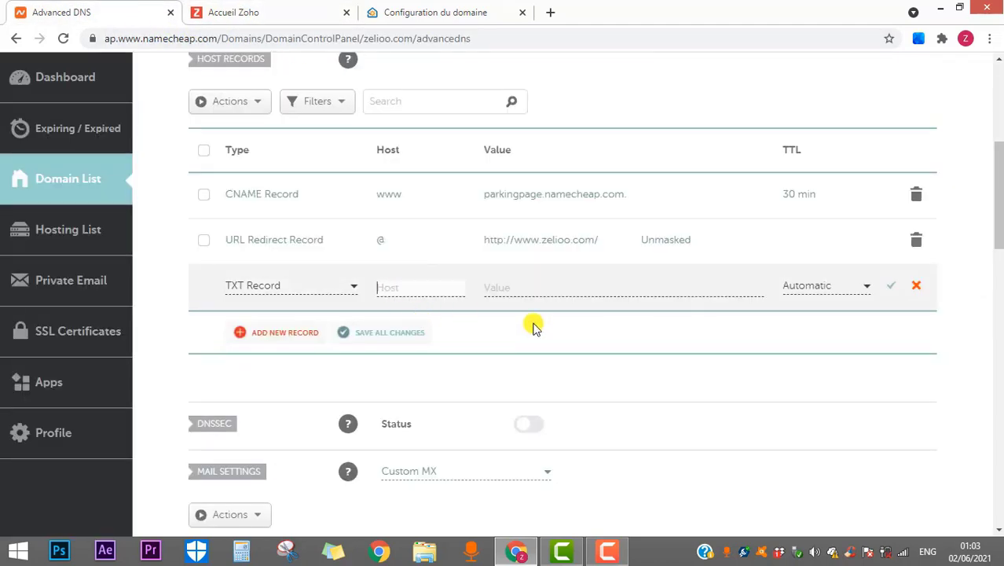
left_click(510, 285)
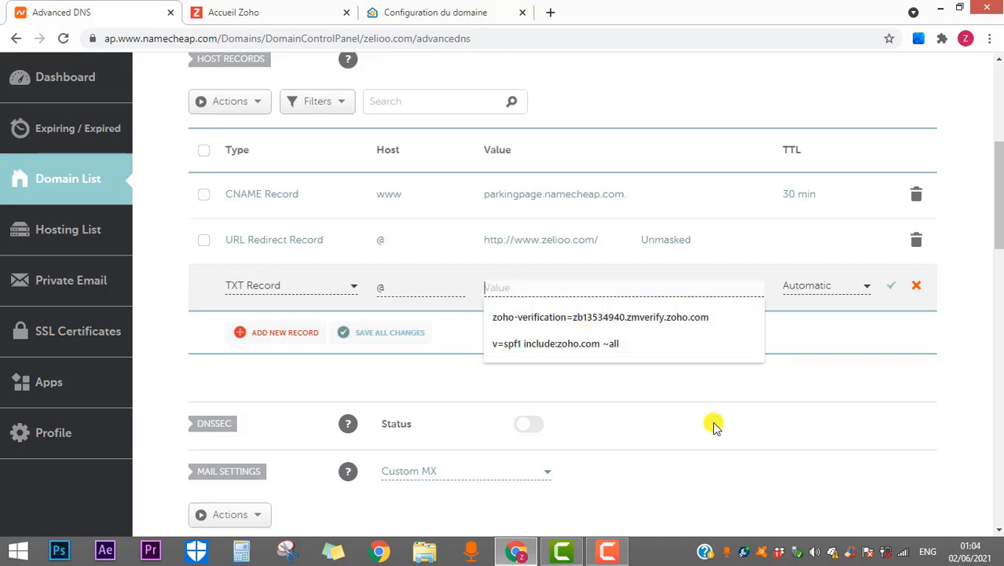
left_click(466, 340)
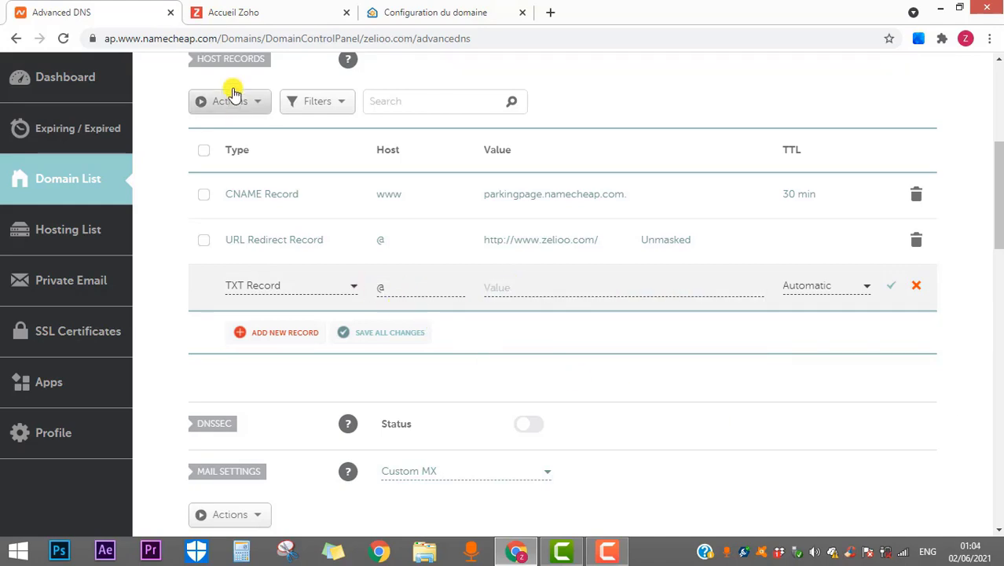
left_click(263, 20)
left_click(410, 11)
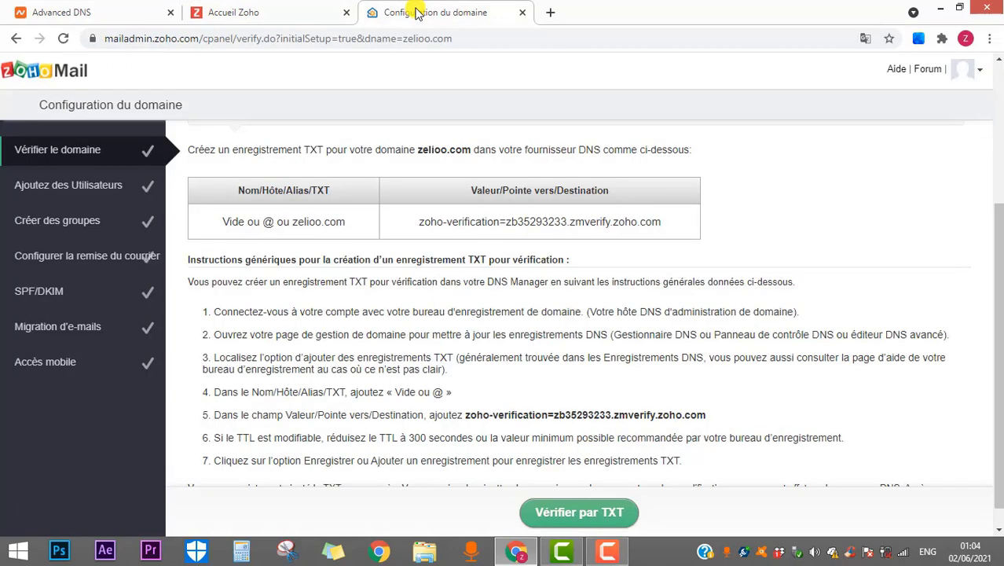
Copy the TXT verification value from Zoho's setup page.
scroll(537, 305, "up", 1)
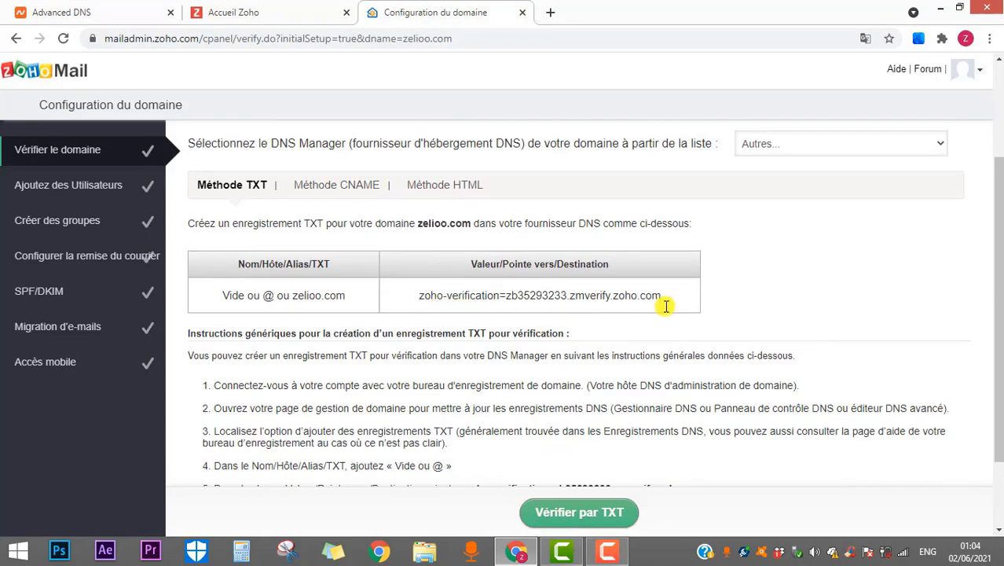
left_click_drag(659, 296, 416, 297)
right_click(462, 301)
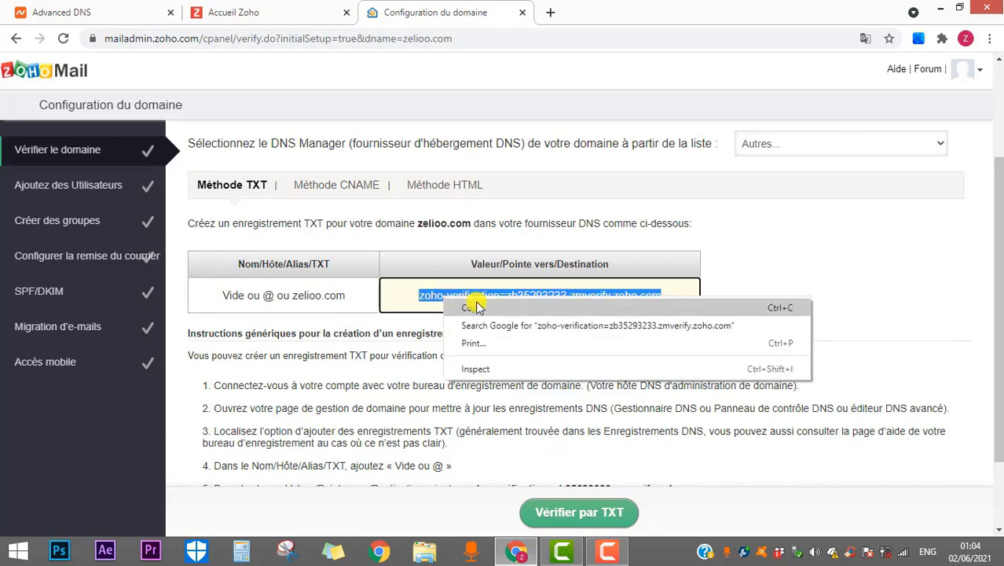
left_click(479, 308)
Paste the value into Namecheap's @ TXT record and save it.
left_click(110, 14)
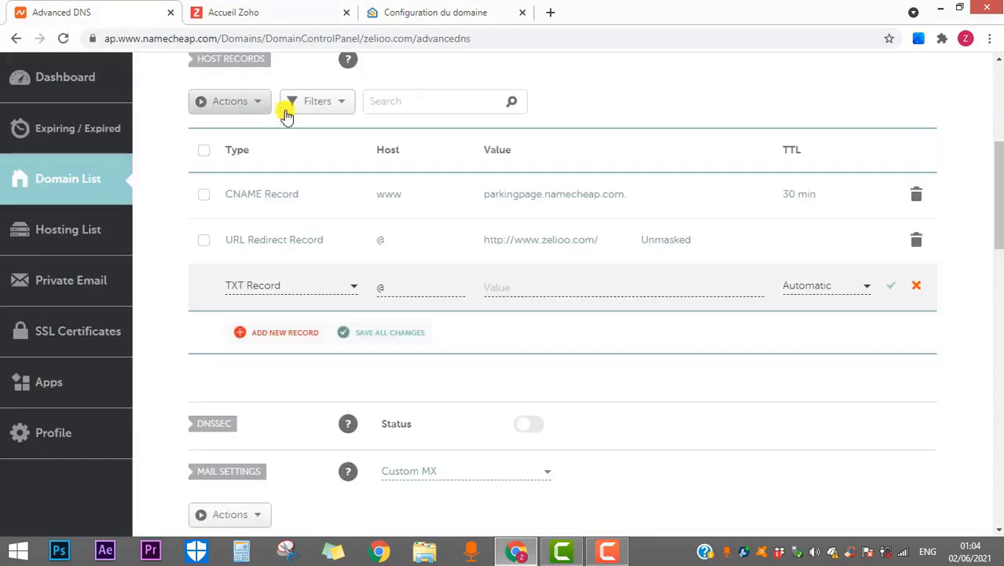
left_click(516, 290)
key("ctrl+v")
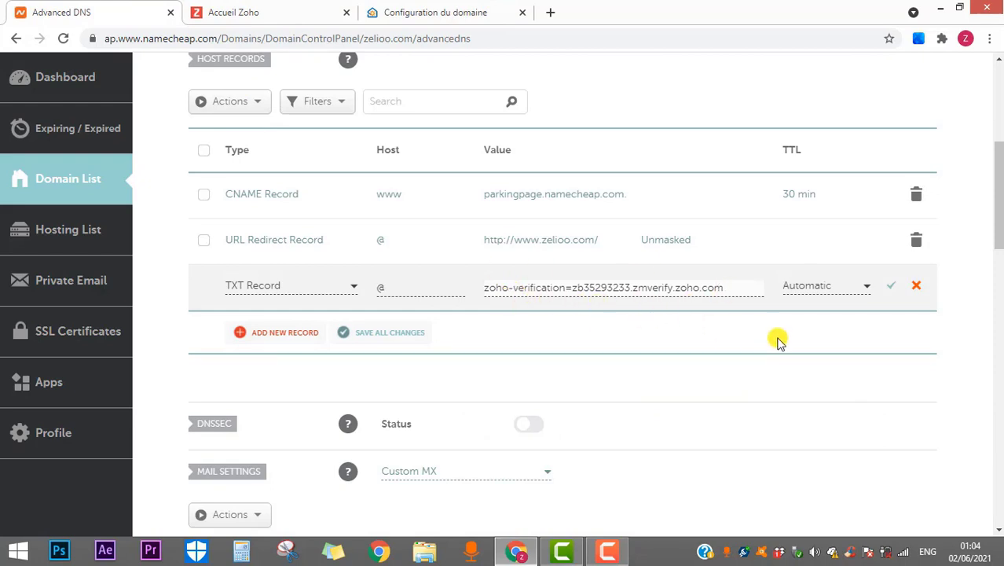
left_click(893, 288)
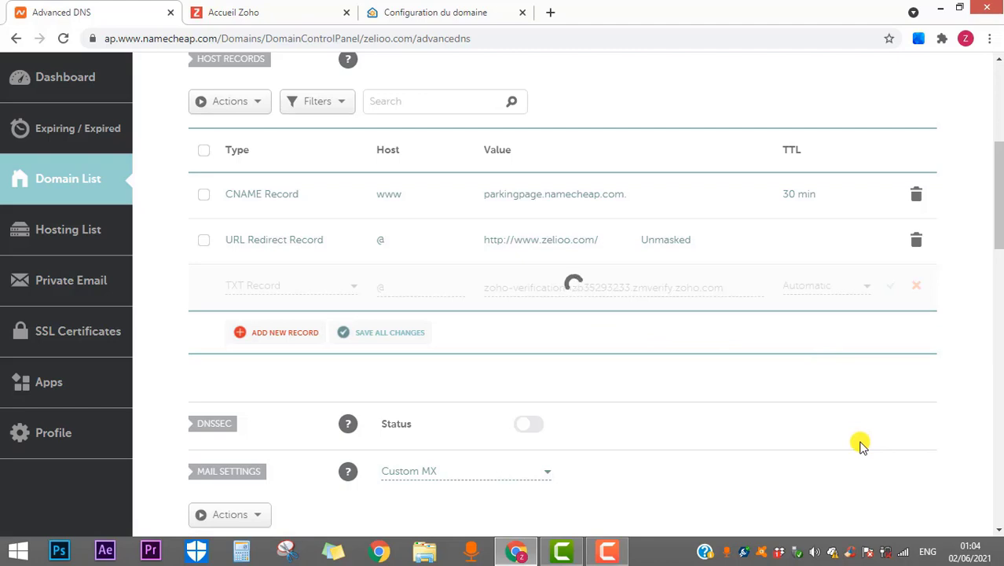
left_click(253, 18)
Run Zoho's TXT verification for zelioo.com from the domain configuration page.
left_click(414, 16)
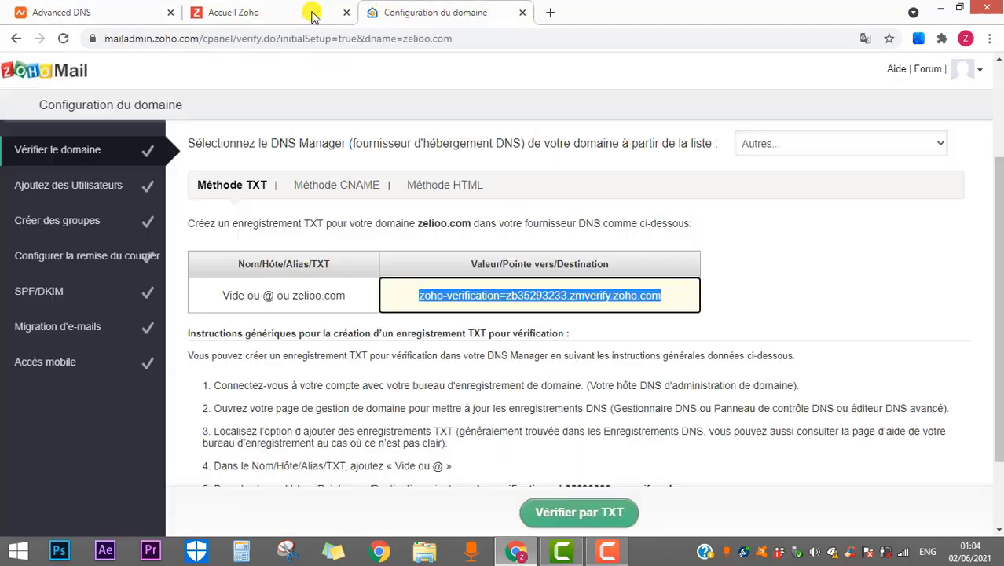
left_click_drag(311, 16, 278, 18)
scroll(591, 305, "down", 2)
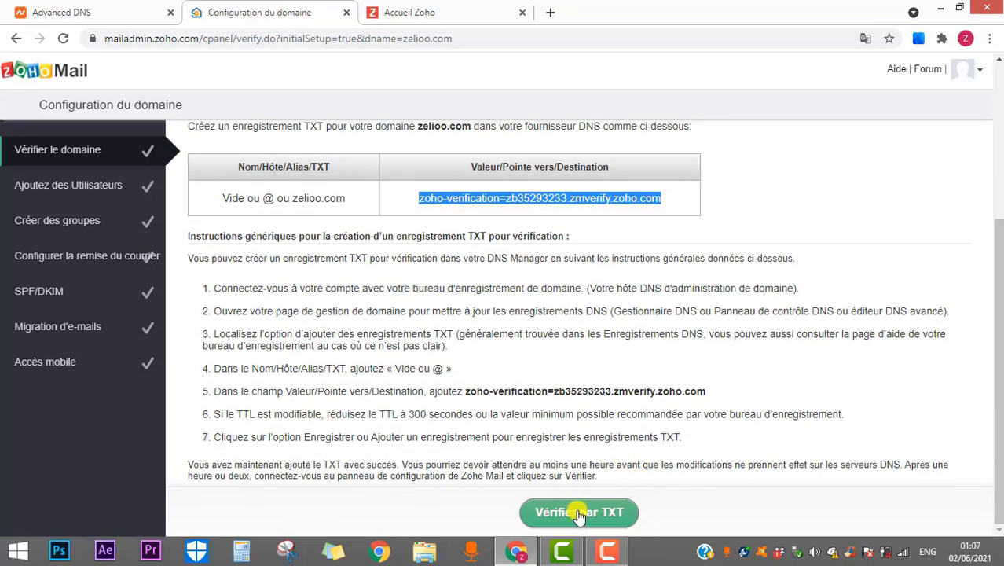
left_click(579, 515)
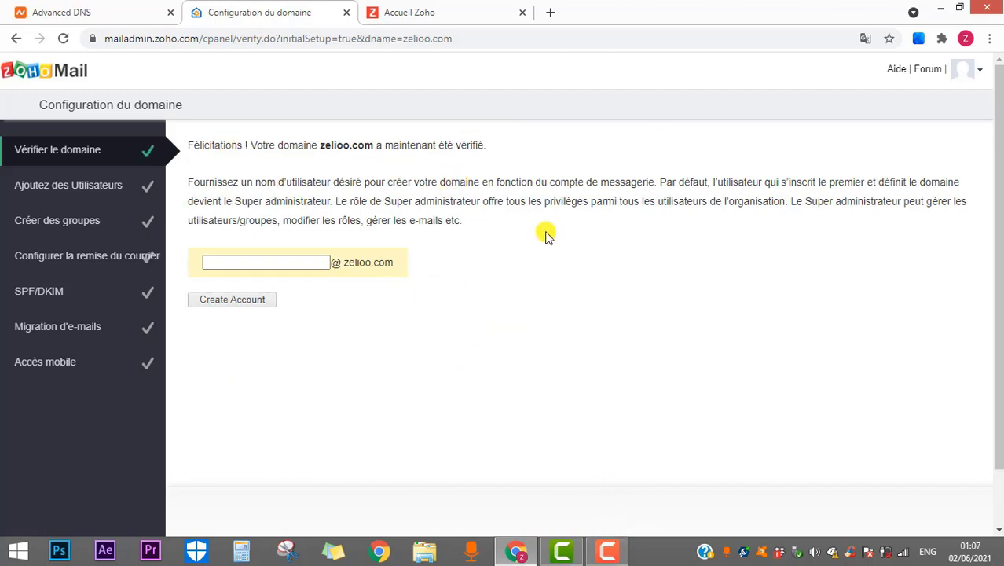
left_click(280, 262)
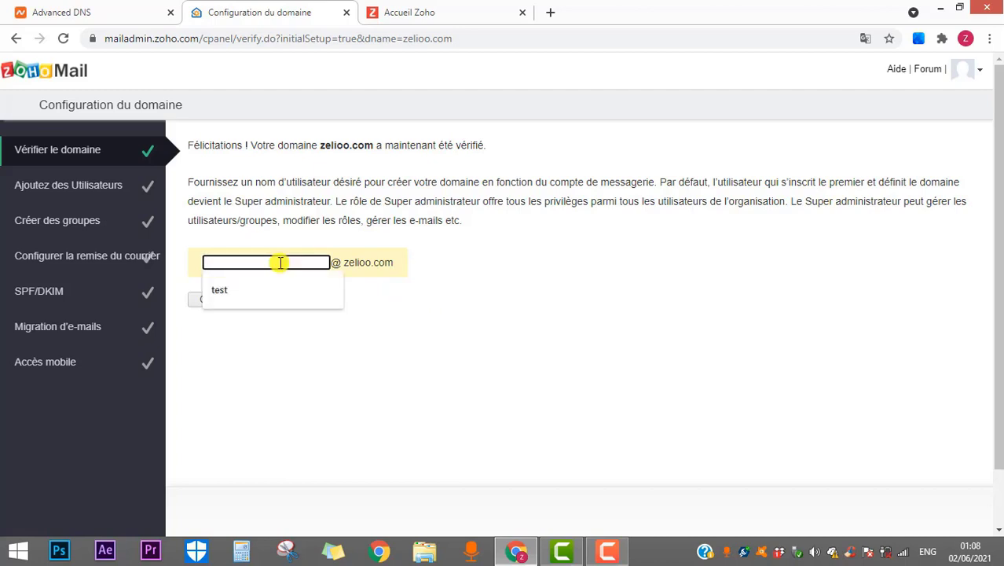
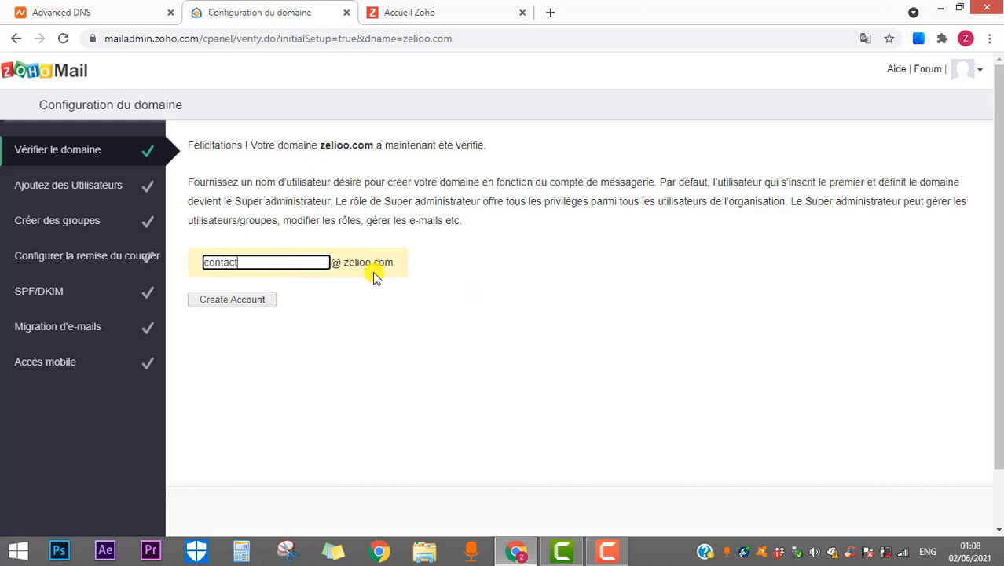
left_click(233, 305)
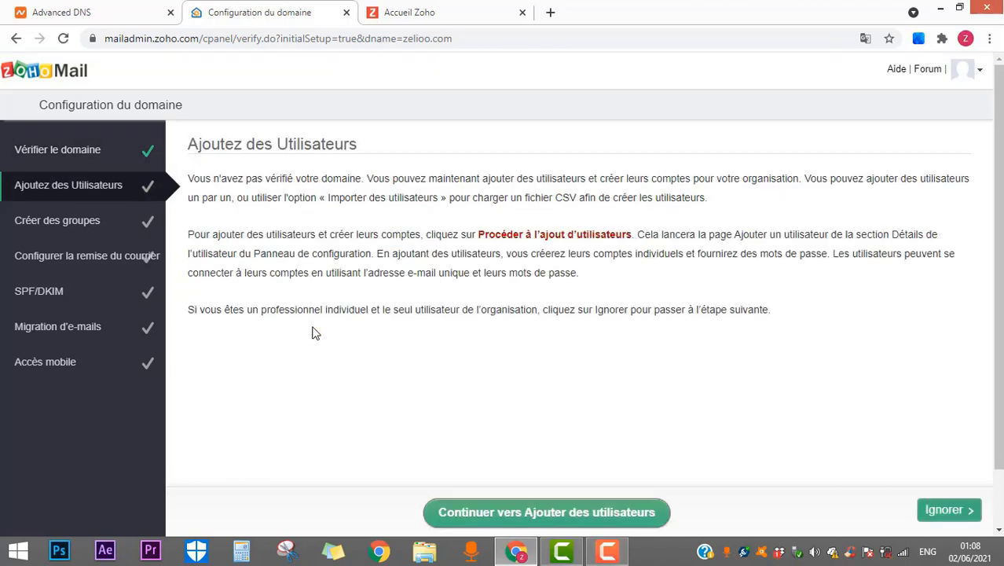
Skip the users and groups pages to reach the mail-delivery step listing mx.zoho.com, mx2.zoho.com and mx3.zoho.com.
scroll(519, 370, "down", 1)
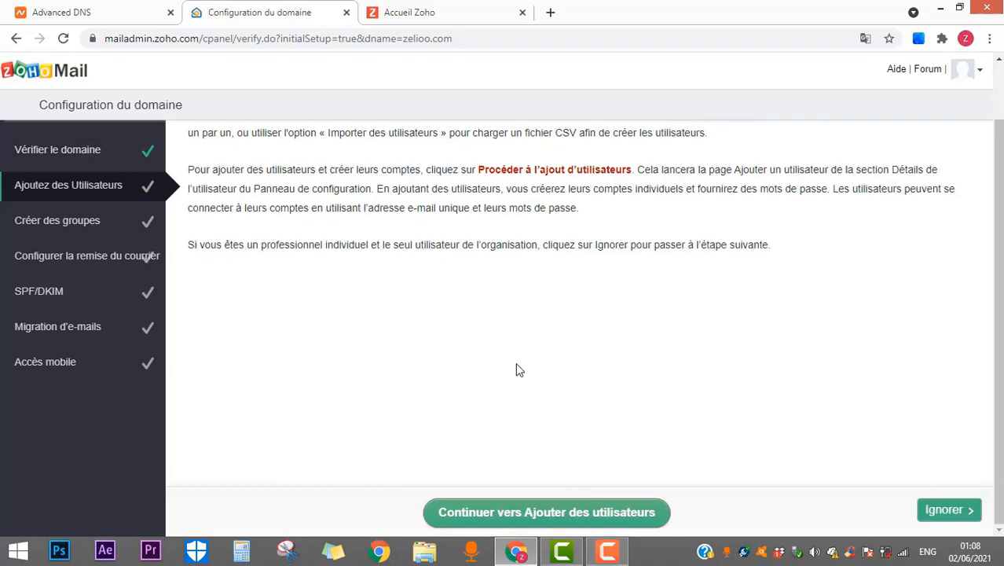
scroll(483, 341, "up", 1)
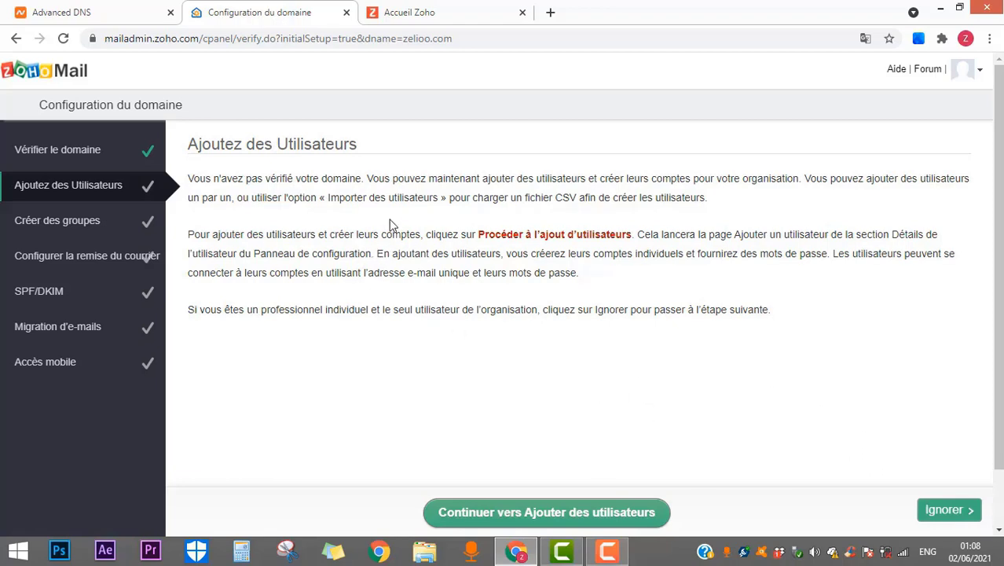
left_click(948, 518)
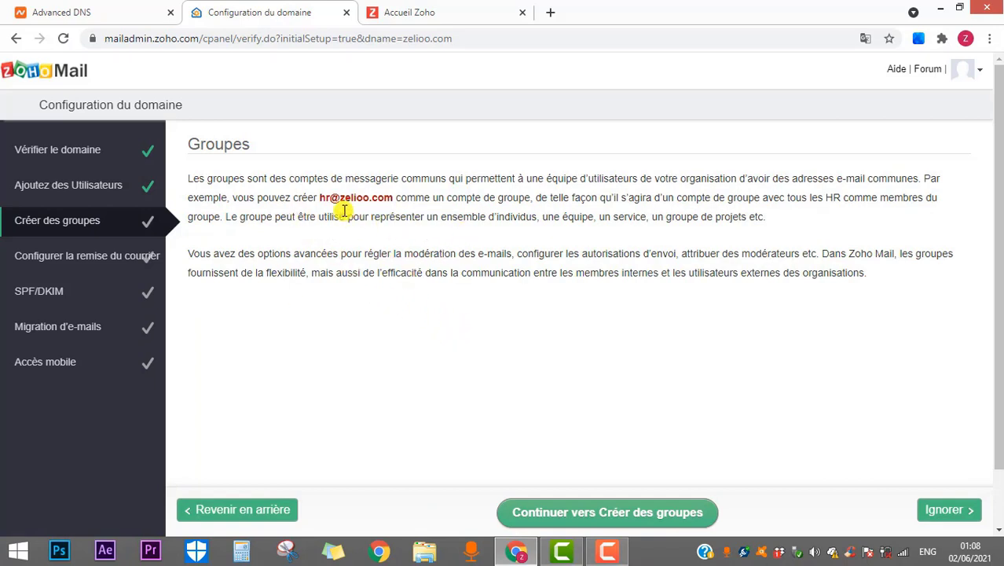
left_click(949, 512)
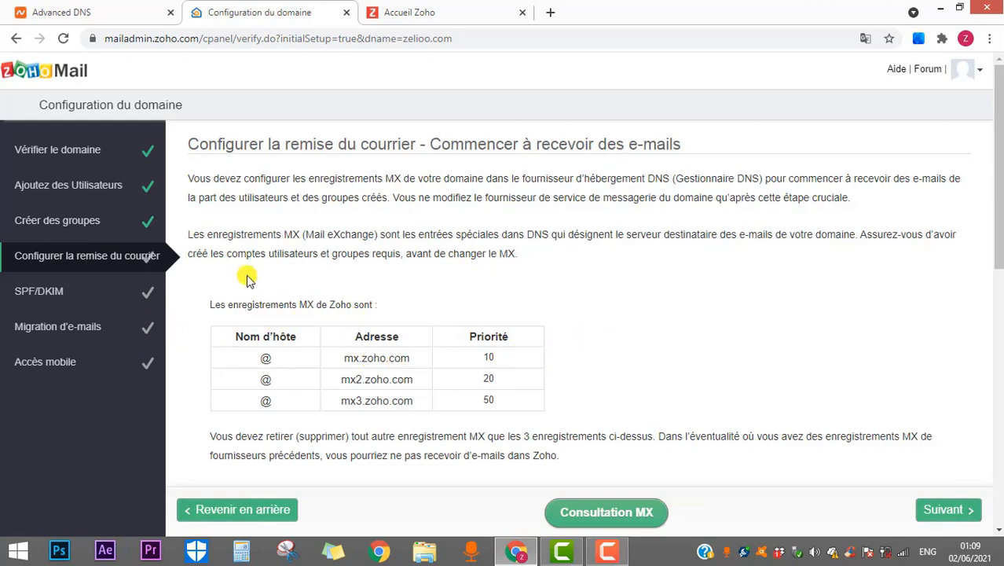
Set zelioo.com's Mail Settings in Namecheap Advanced DNS to Custom MX.
left_click(91, 13)
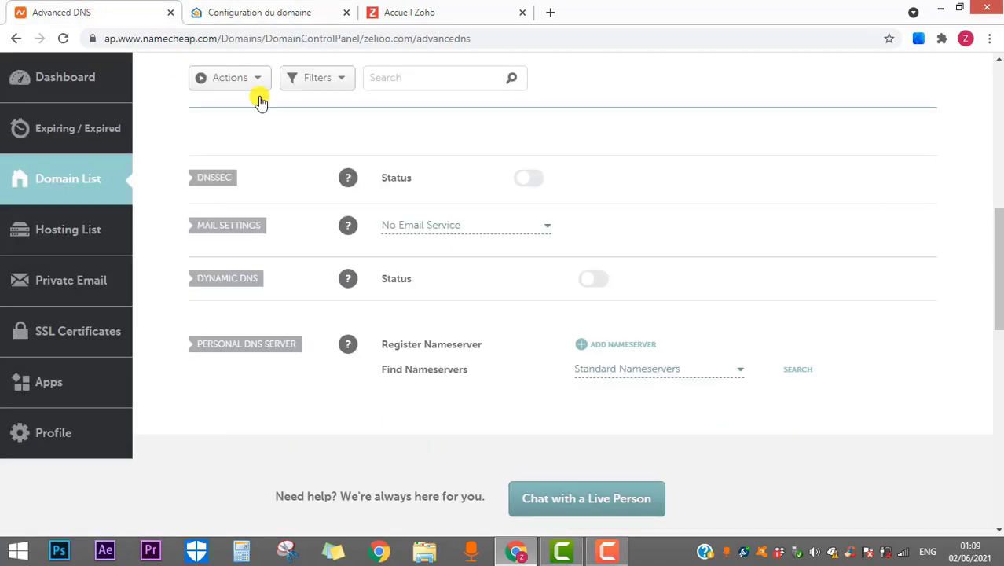
scroll(496, 239, "up", 2)
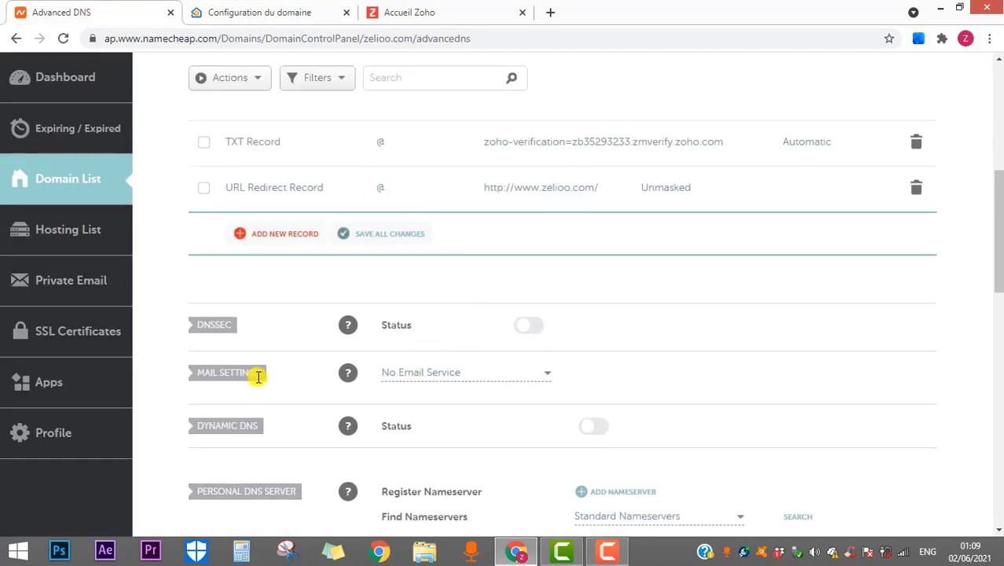
scroll(381, 386, "up", 3)
scroll(365, 370, "down", 4)
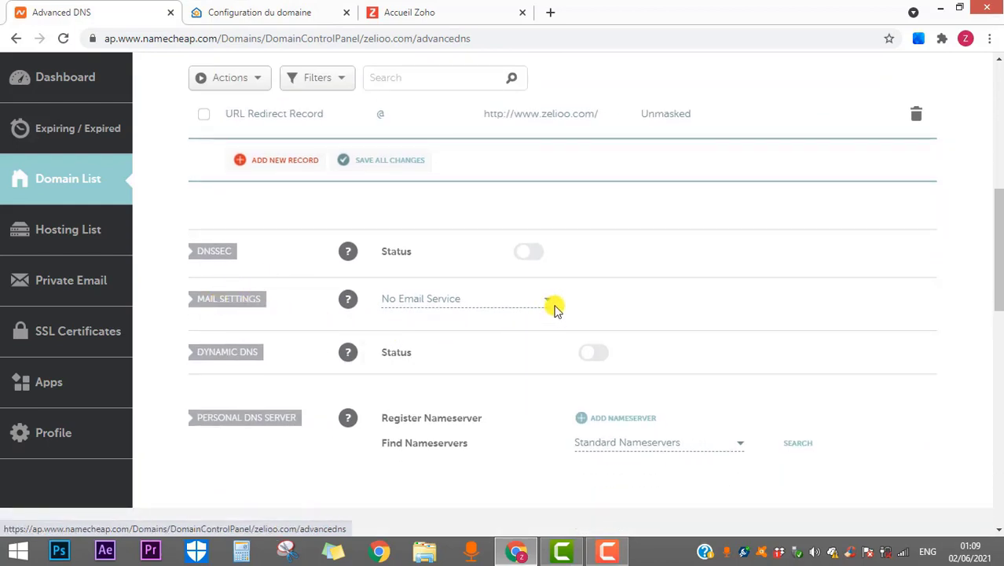
left_click(547, 302)
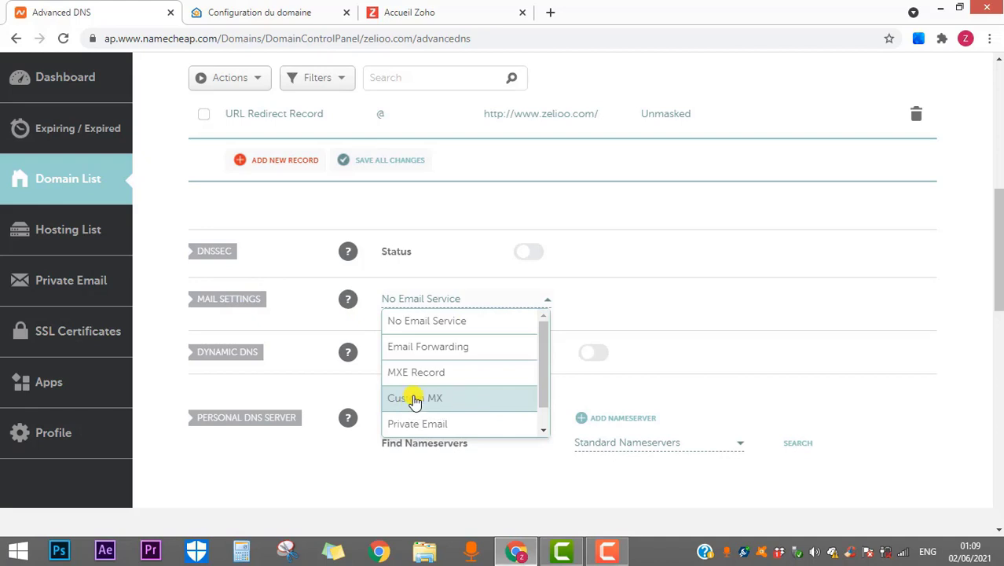
left_click(415, 399)
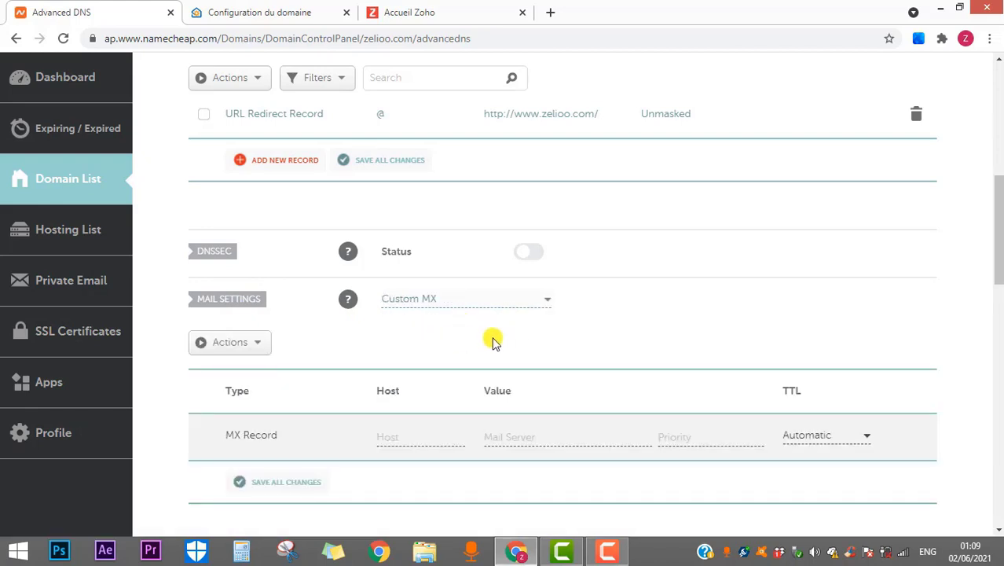
scroll(510, 341, "down", 1)
scroll(409, 344, "down", 1)
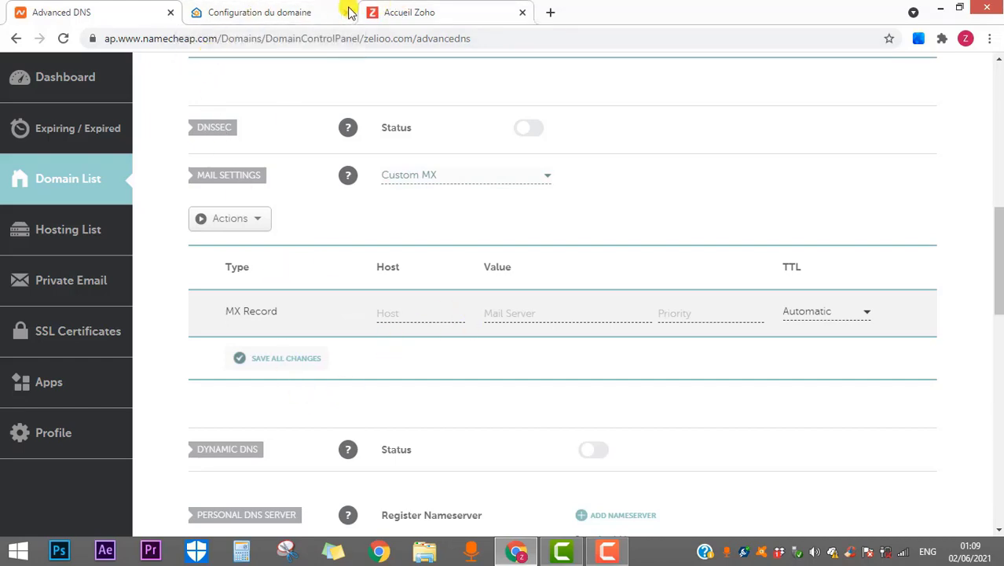
left_click(406, 11)
Copy mx.zoho.com from Zoho and save it as an @ MX record with priority 10.
left_click(247, 12)
scroll(397, 330, "down", 1)
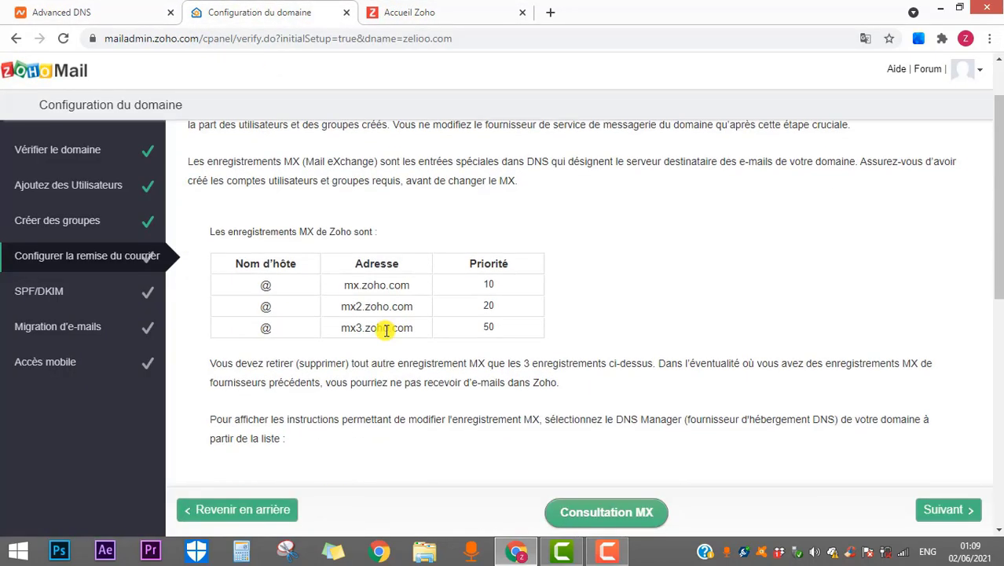
left_click_drag(412, 288, 356, 284)
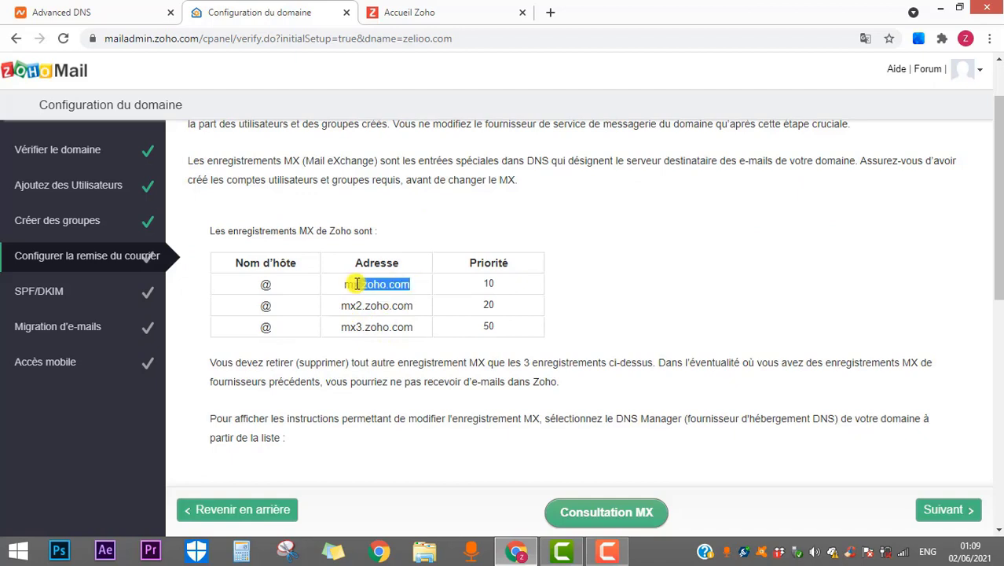
right_click(345, 283)
left_click(368, 289)
left_click(117, 13)
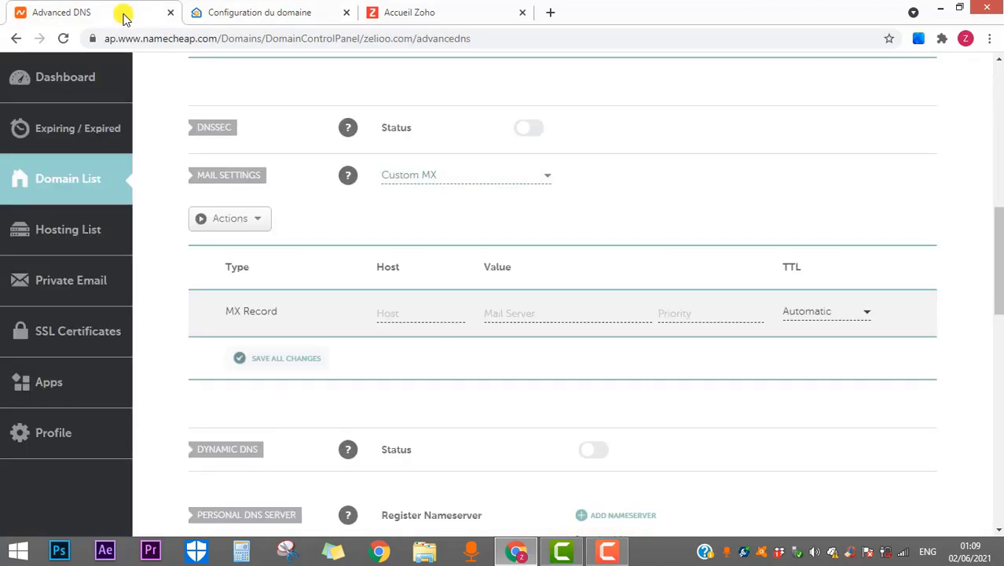
left_click(420, 314)
type("@")
left_click(515, 311)
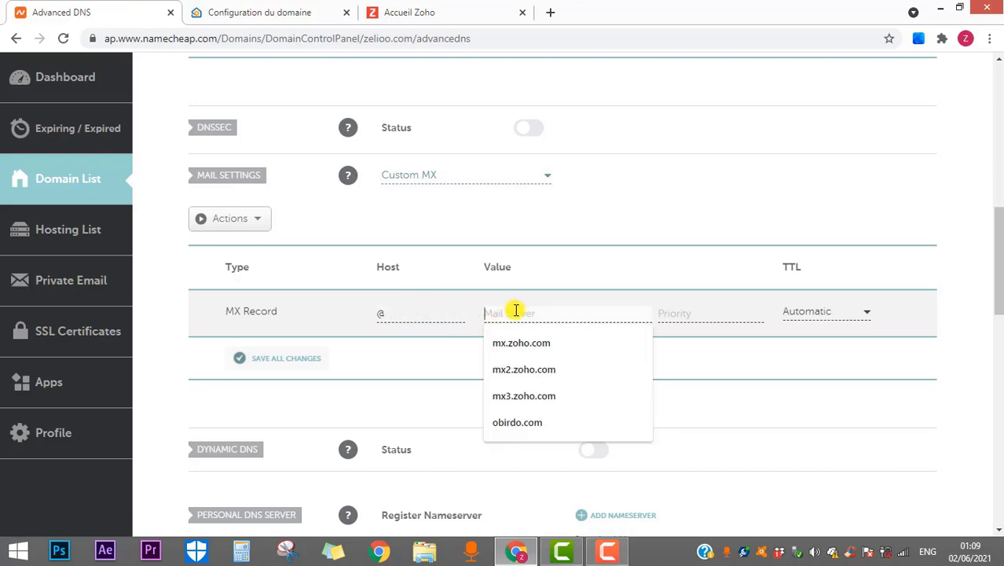
key("ctrl+v")
left_click(692, 314)
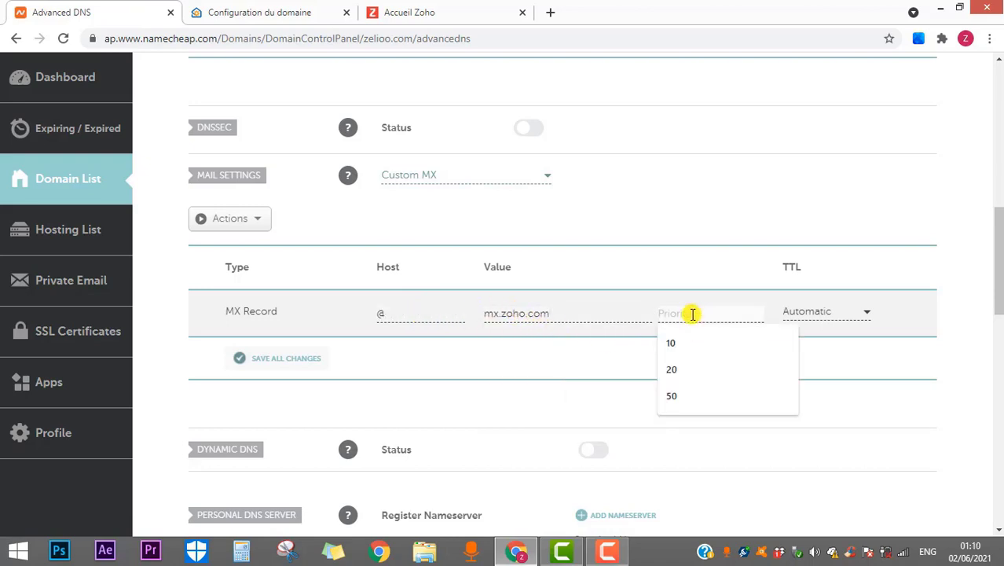
left_click(688, 339)
scroll(474, 272, "down", 1)
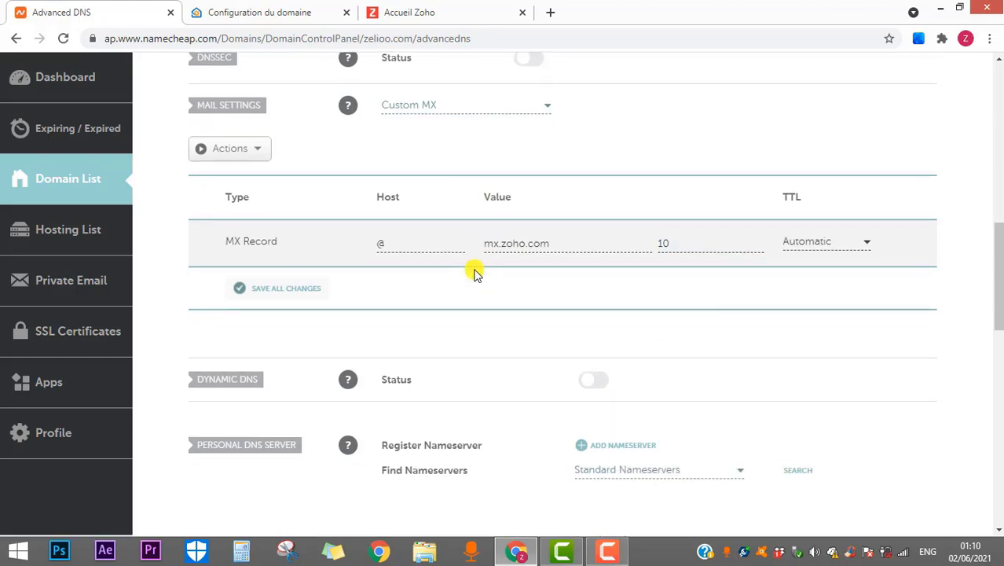
left_click(295, 289)
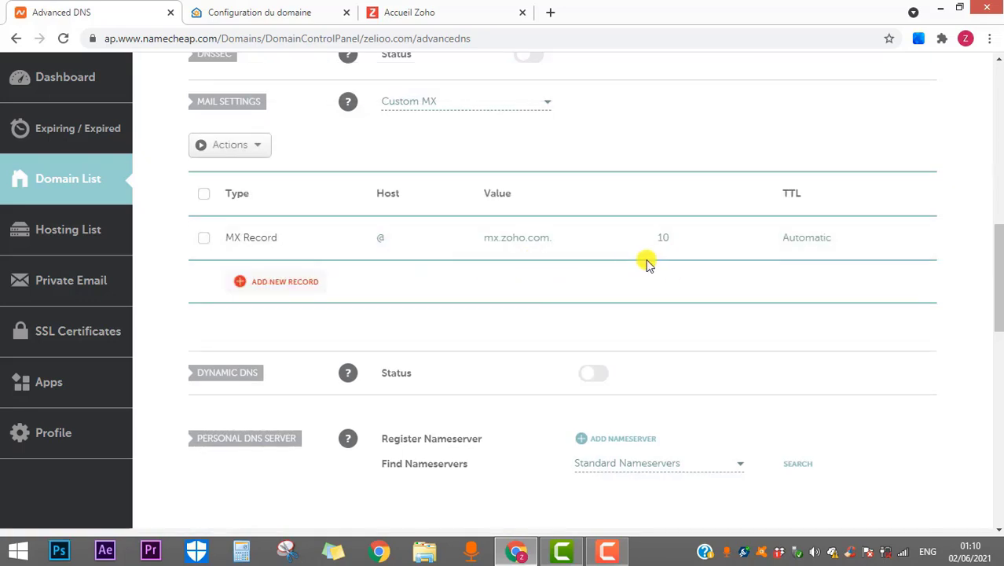
Add and save an @ MX record for mx2.zoho.com with priority 20.
left_click(308, 296)
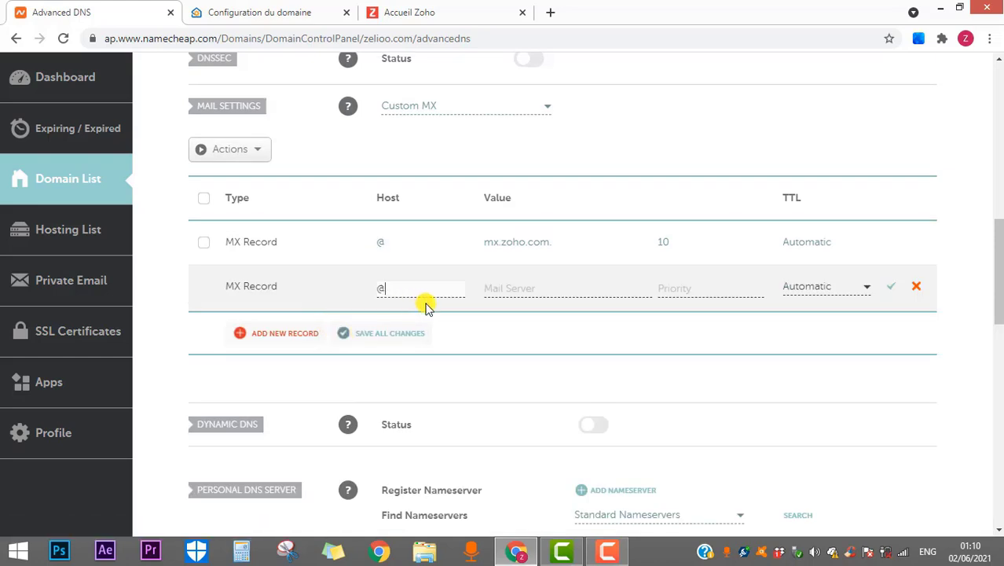
type("@")
left_click(554, 295)
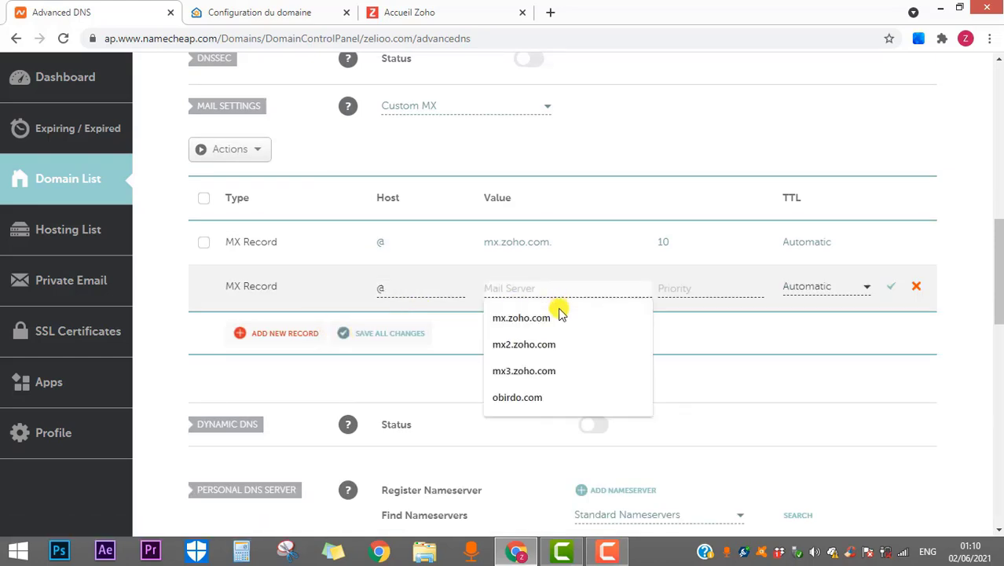
left_click(560, 343)
left_click(692, 287)
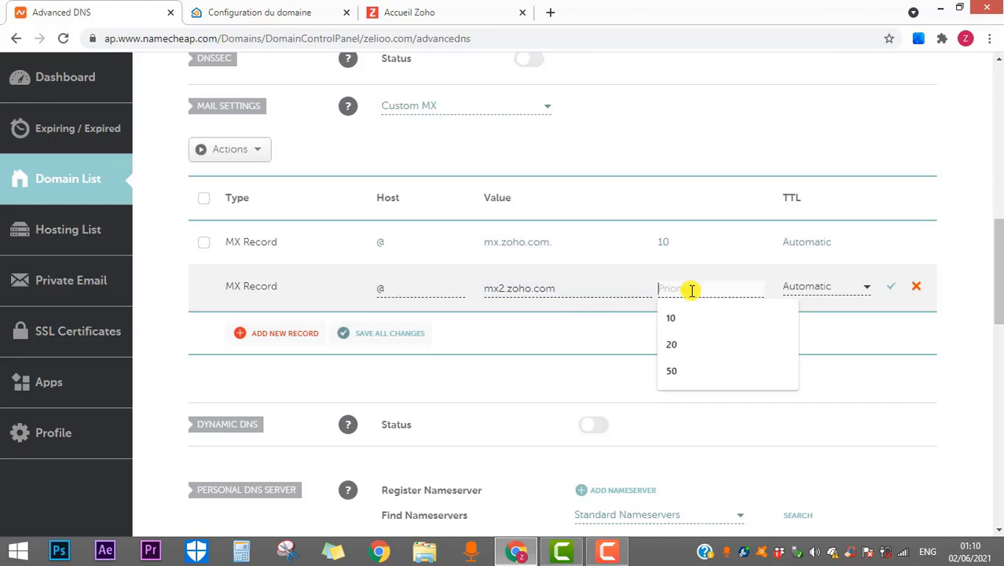
left_click(695, 345)
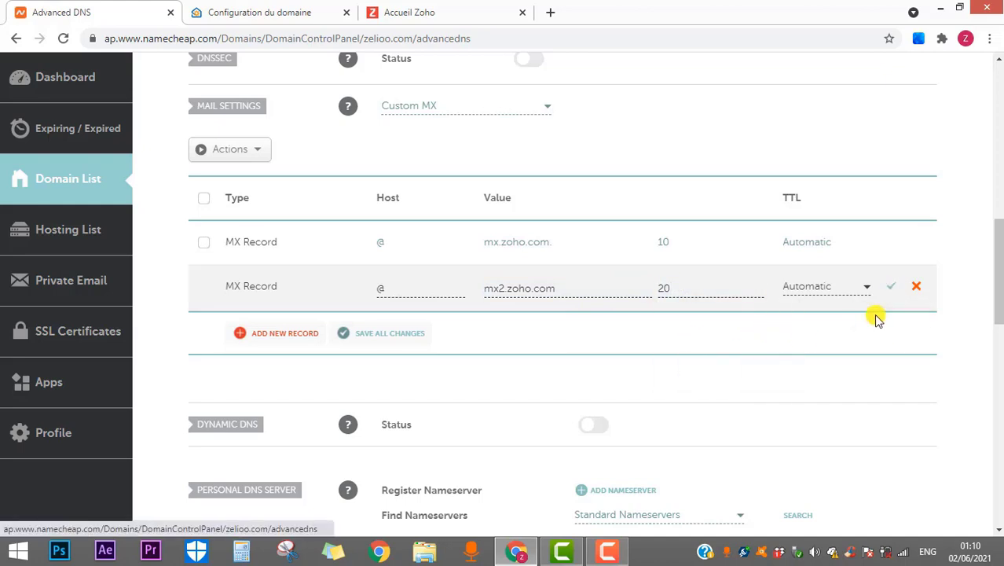
left_click(890, 287)
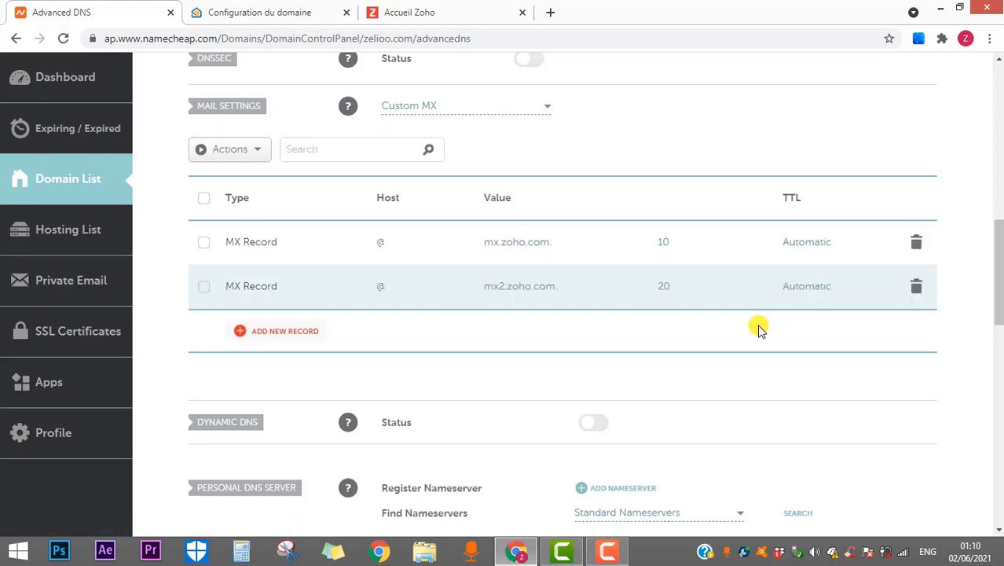
Add and save an @ MX record for mx3.zoho.com with priority 50.
left_click(287, 331)
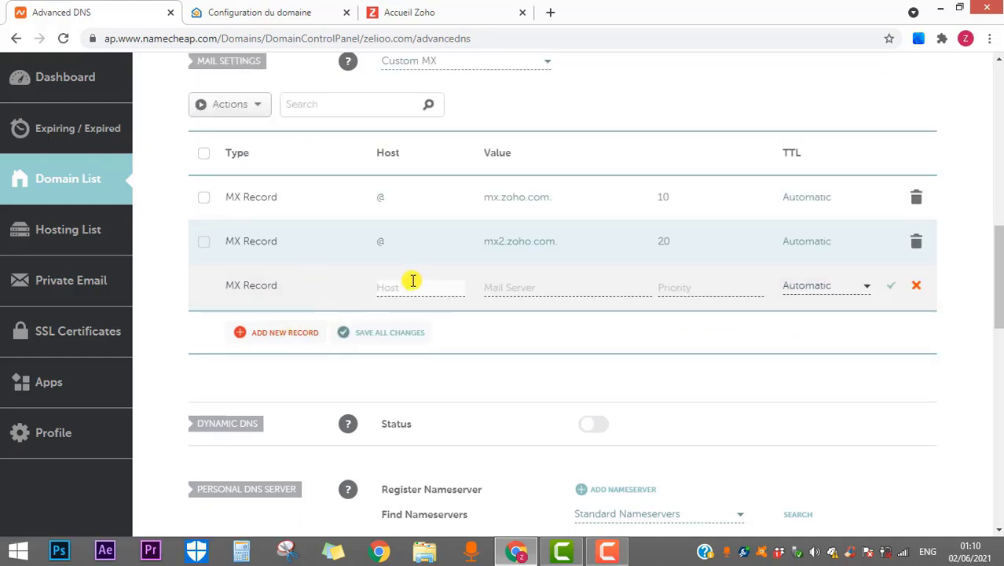
type("@")
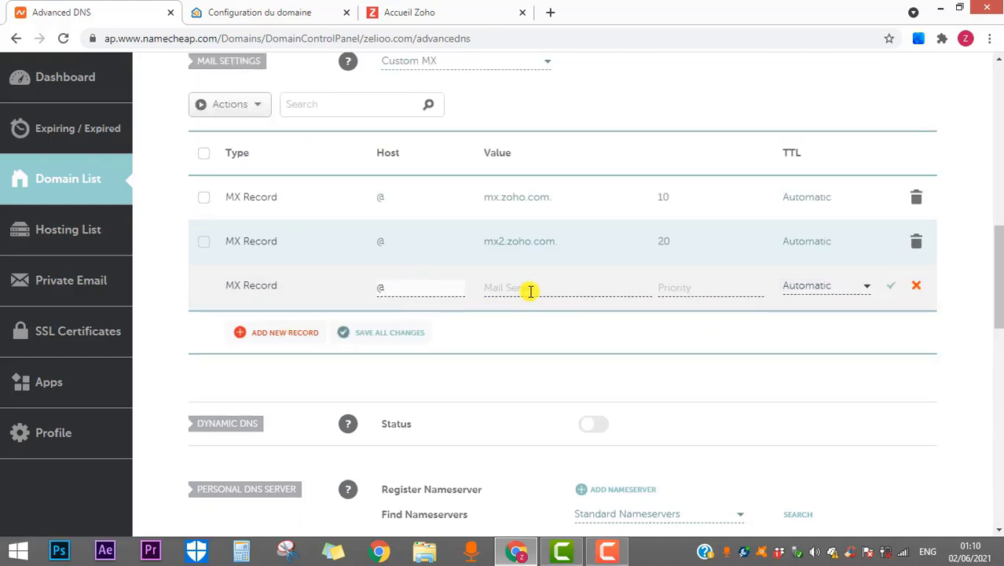
left_click(531, 288)
left_click(548, 363)
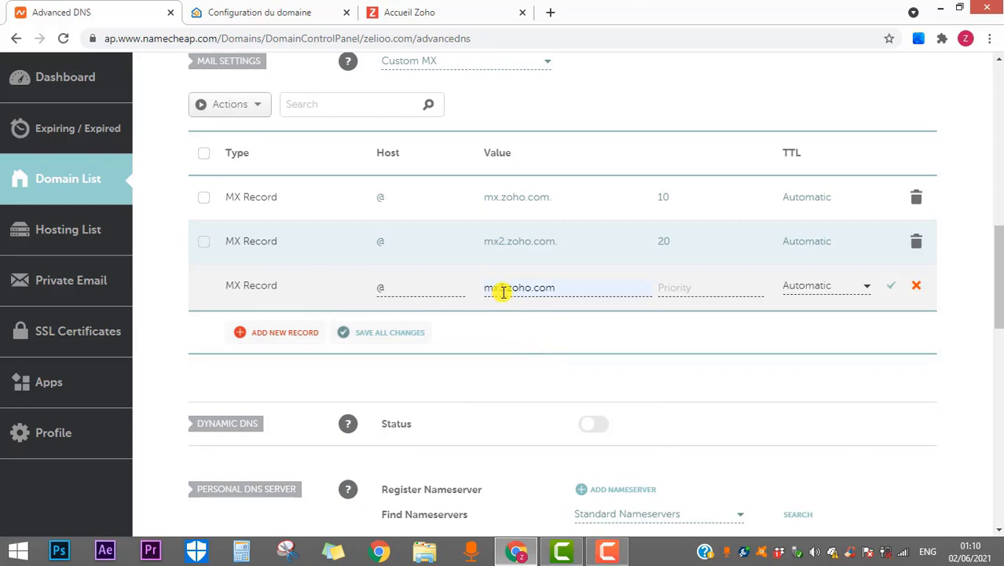
left_click(665, 286)
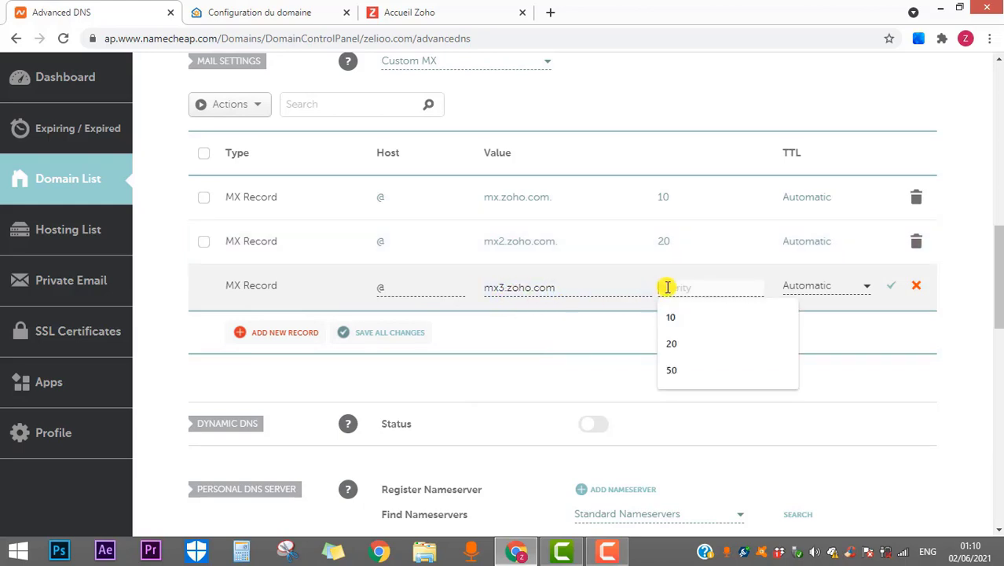
type("50")
left_click(752, 431)
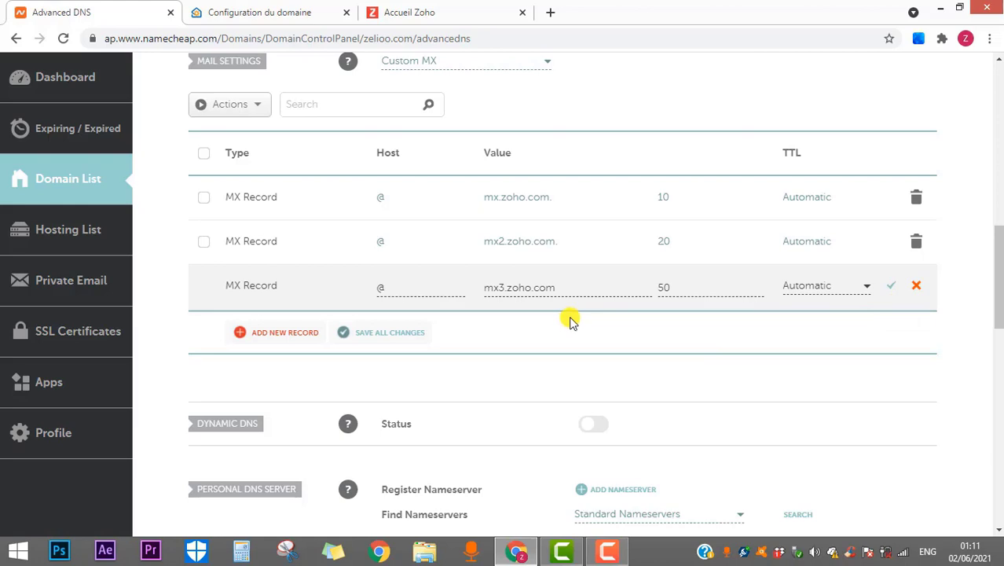
key("Return")
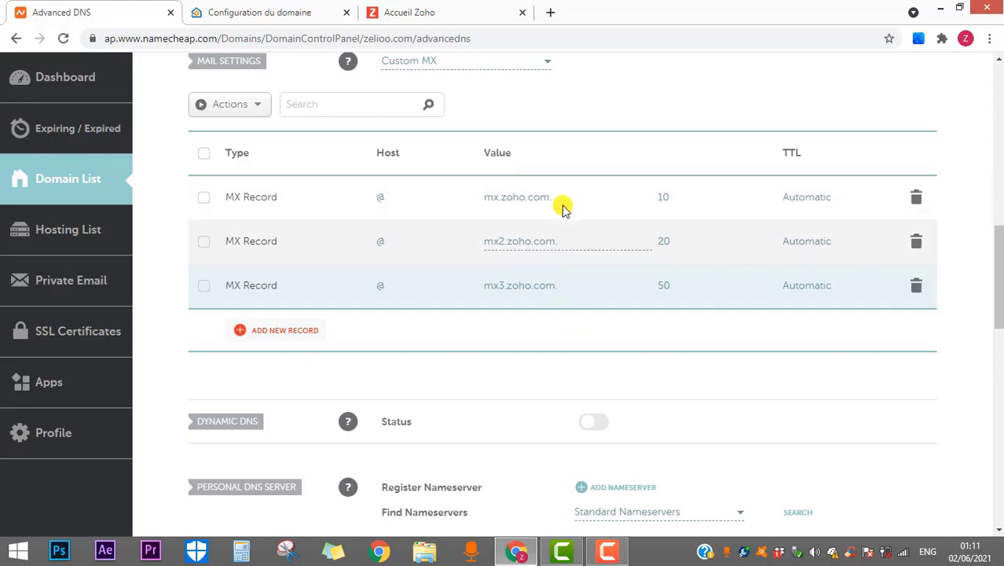
Continue Zoho's domain setup to the SPF/DKIM step showing the value v=spf1 include:zoho.com ~all.
left_click(373, 13)
left_click(264, 13)
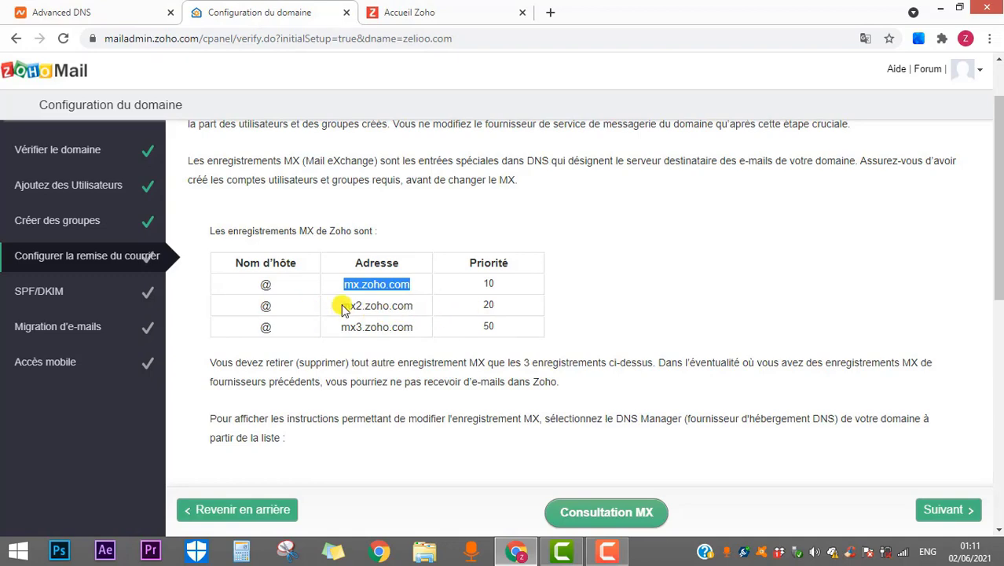
left_click(21, 7)
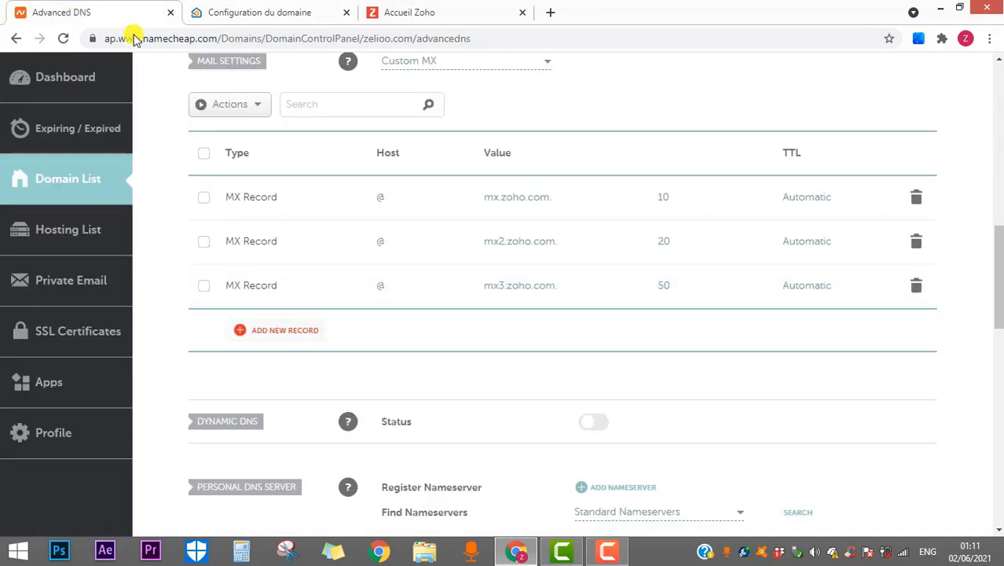
key("ctrl+Tab")
scroll(707, 471, "down", 1)
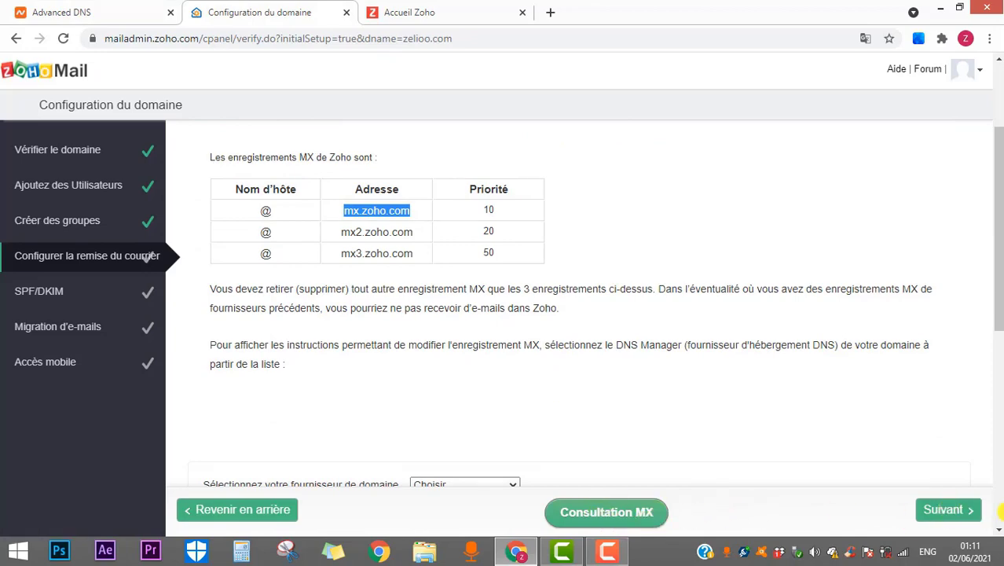
left_click(945, 509)
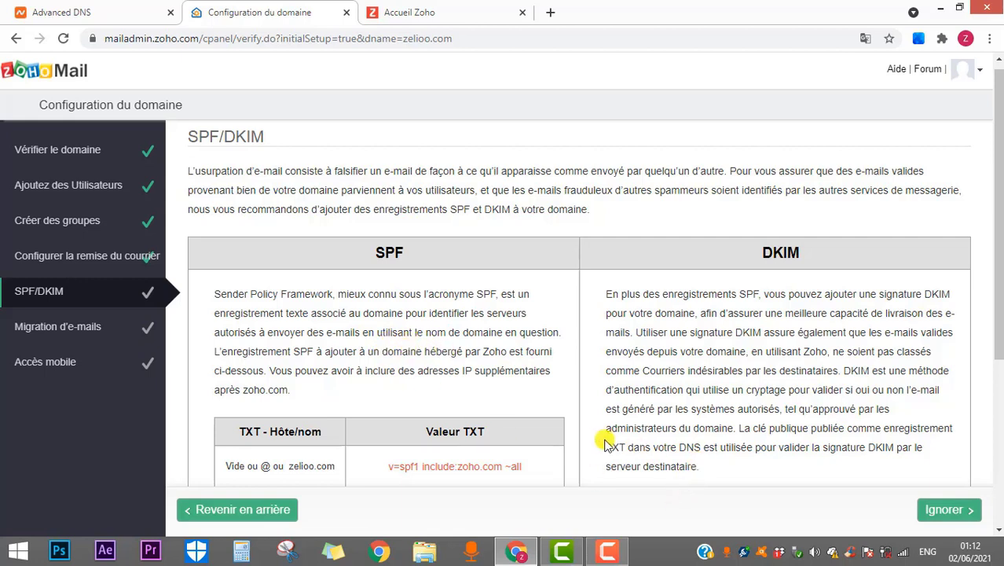
scroll(452, 428, "down", 1)
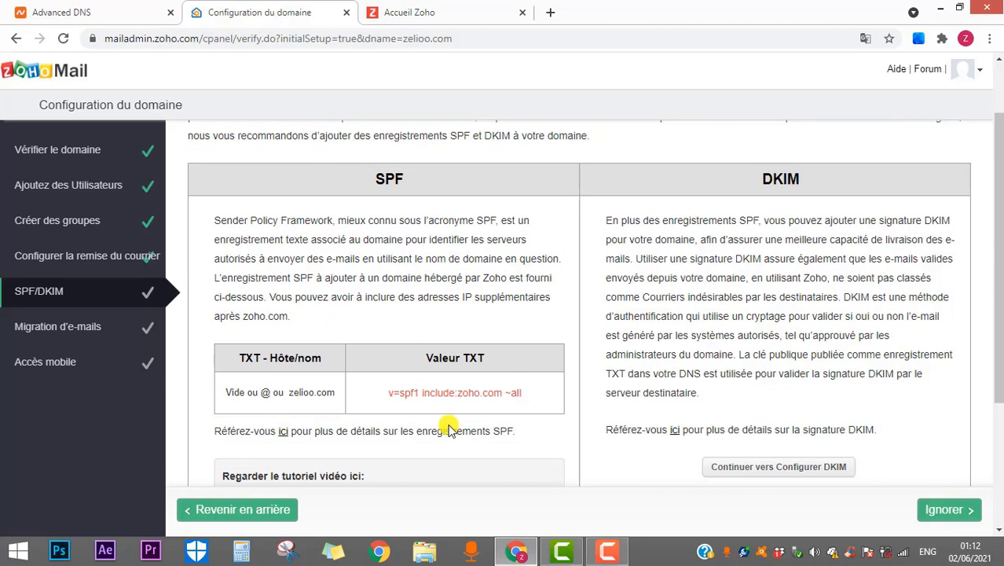
scroll(450, 429, "down", 1)
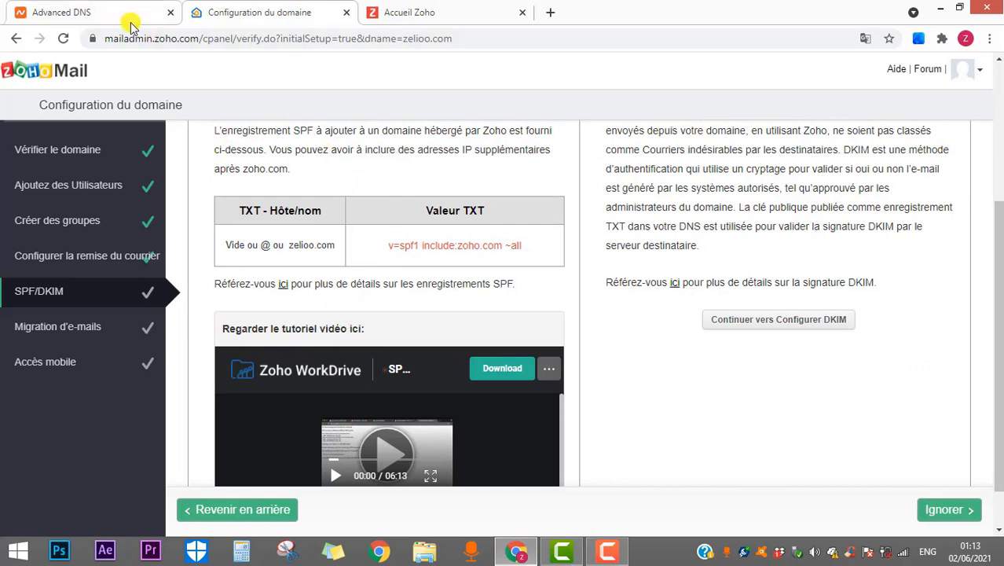
Copy the SPF value v=spf1 include:zoho.com ~all from Zoho's setup page.
left_click_drag(517, 251, 388, 245)
right_click(408, 247)
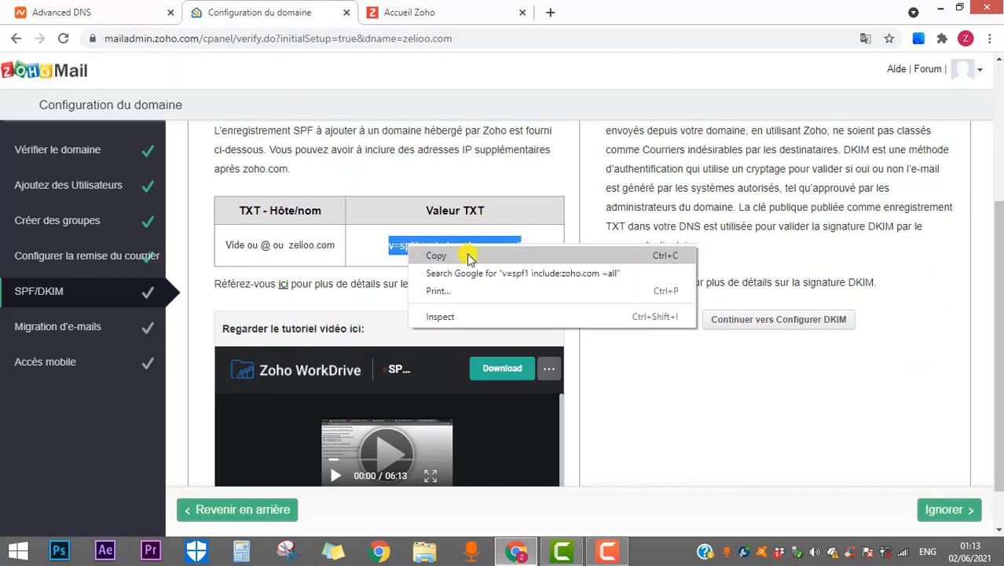
left_click(437, 256)
left_click(63, 12)
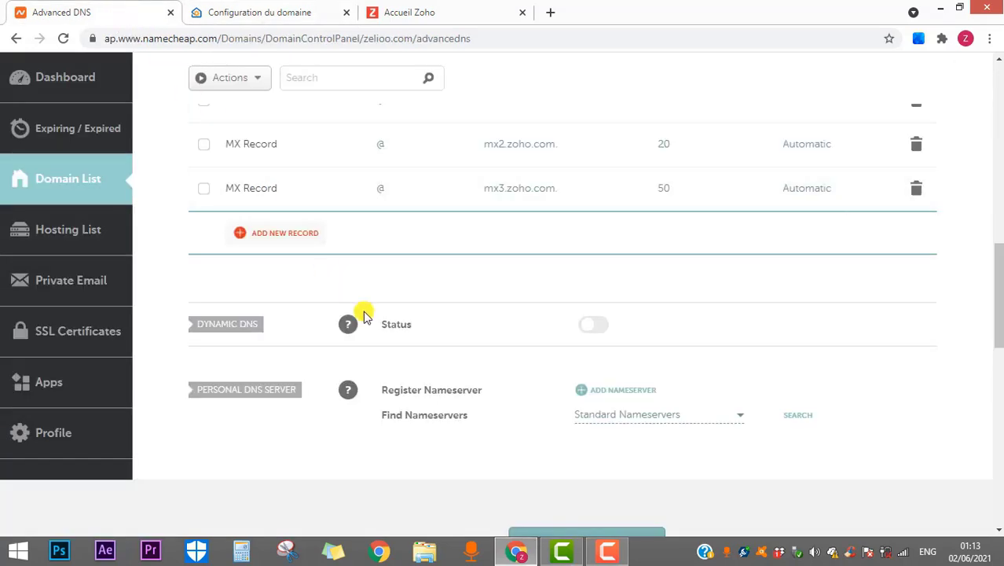
scroll(400, 304, "up", 10)
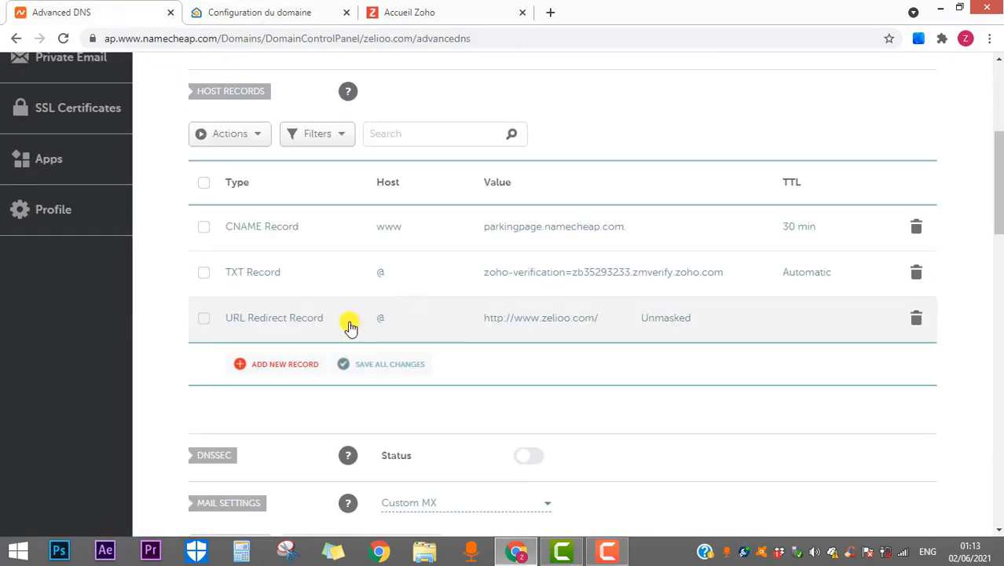
scroll(352, 348, "up", 2)
scroll(355, 345, "down", 2)
Add and save a Namecheap TXT record with host @ and the pasted SPF value.
left_click(276, 363)
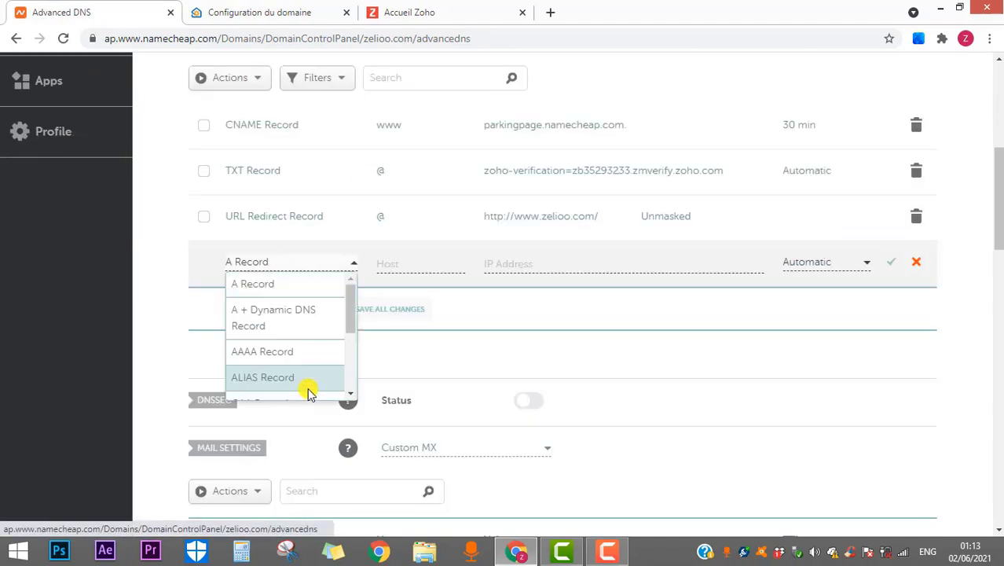
left_click_drag(348, 318, 350, 376)
left_click(258, 360)
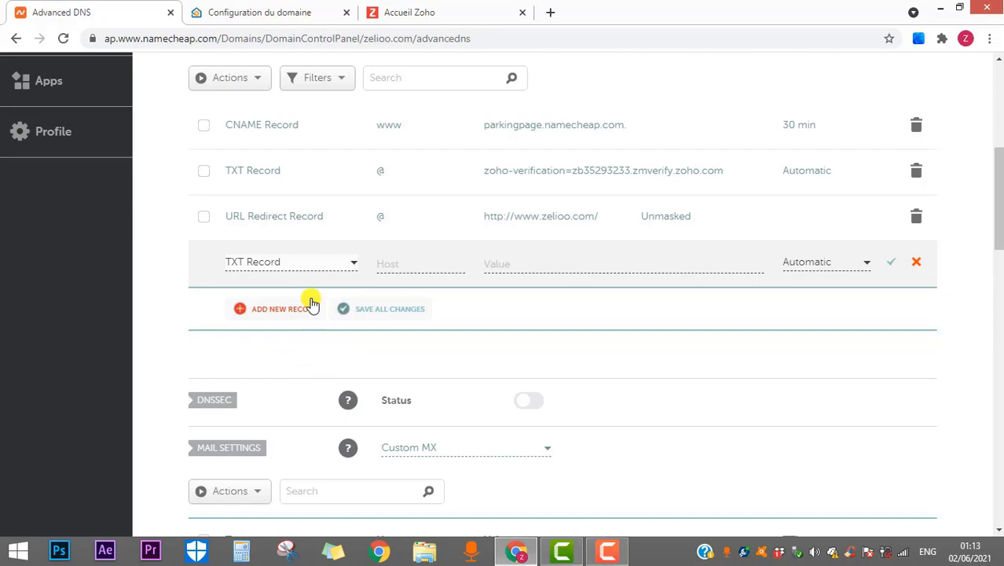
left_click(403, 266)
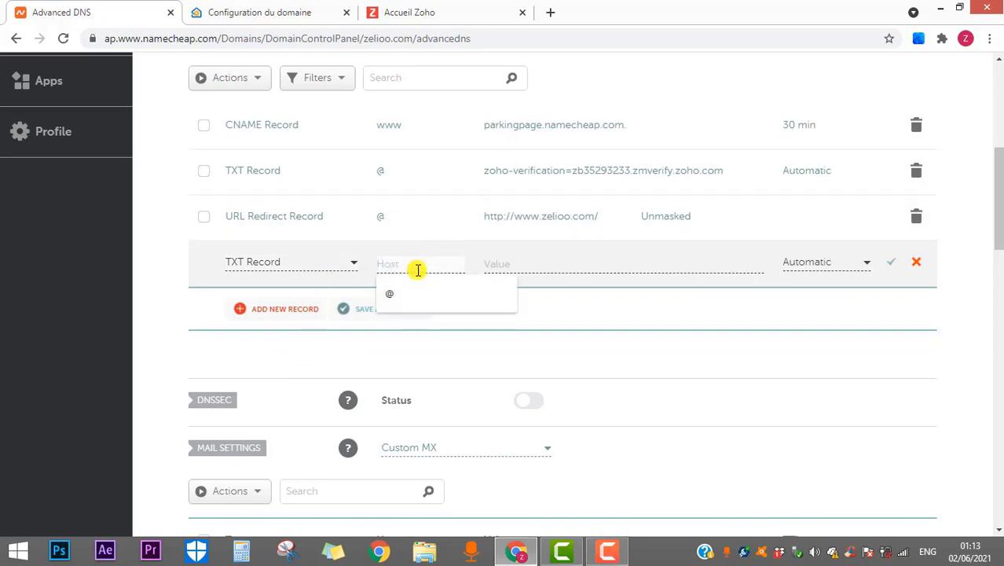
left_click(418, 294)
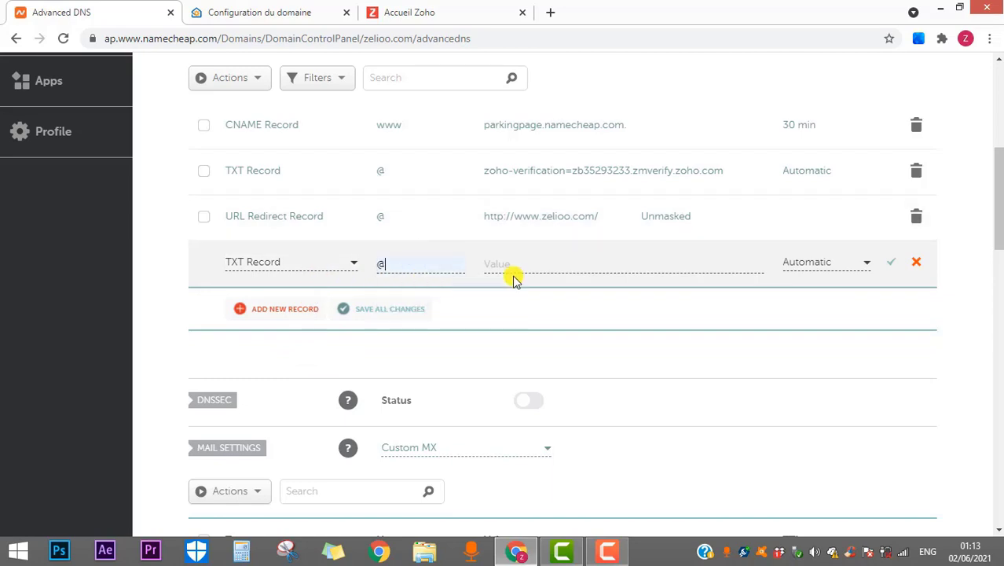
left_click(518, 264)
right_click(520, 268)
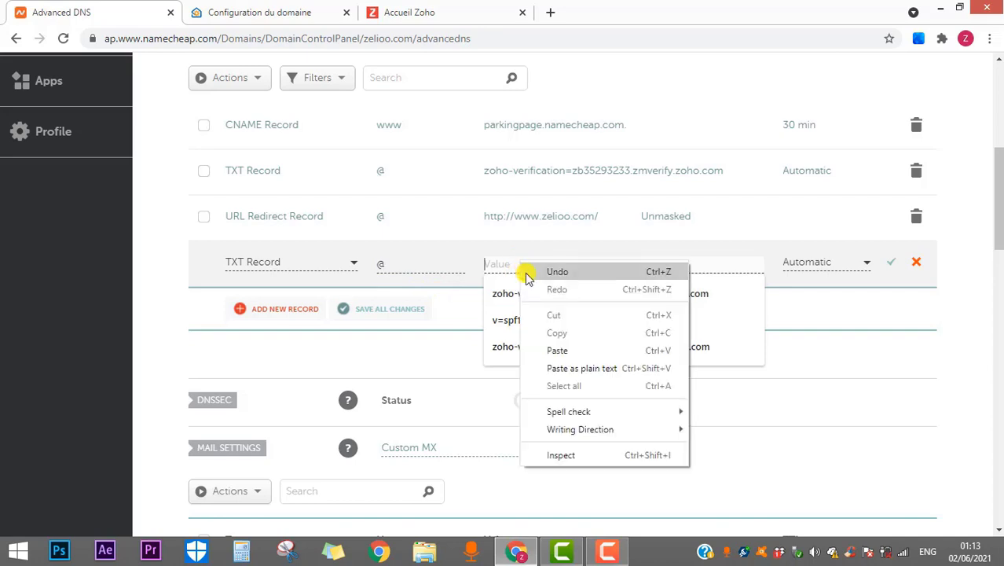
left_click(571, 347)
left_click(891, 261)
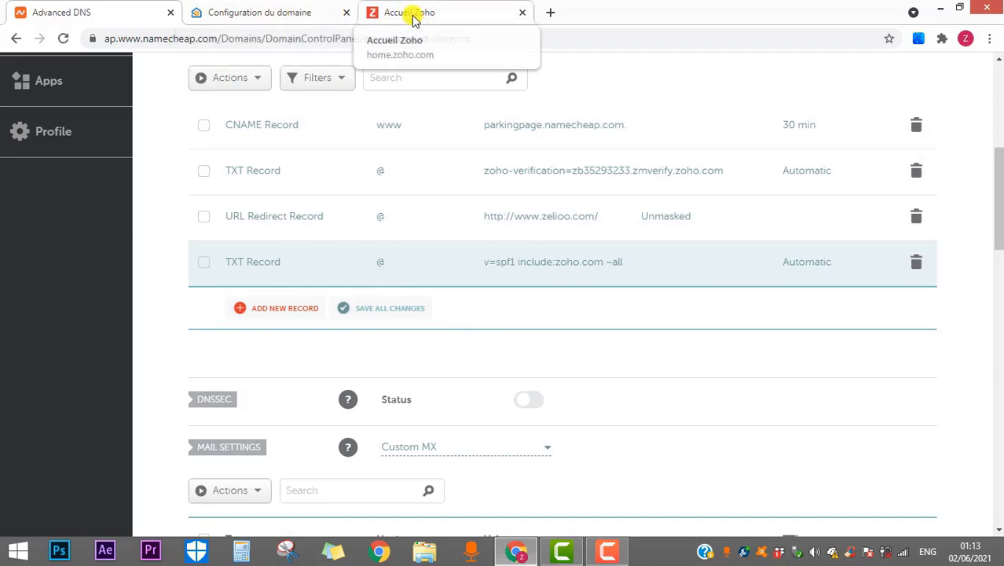
left_click(271, 14)
Skip the SPF/DKIM, email migration and mobile access steps to reach the final summary page.
scroll(521, 293, "down", 1)
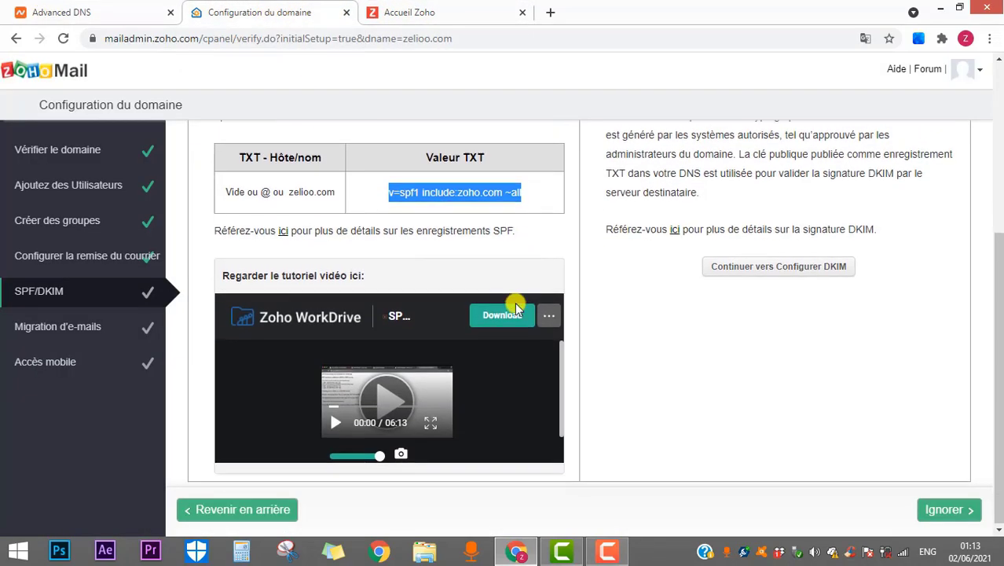
scroll(472, 330, "up", 4)
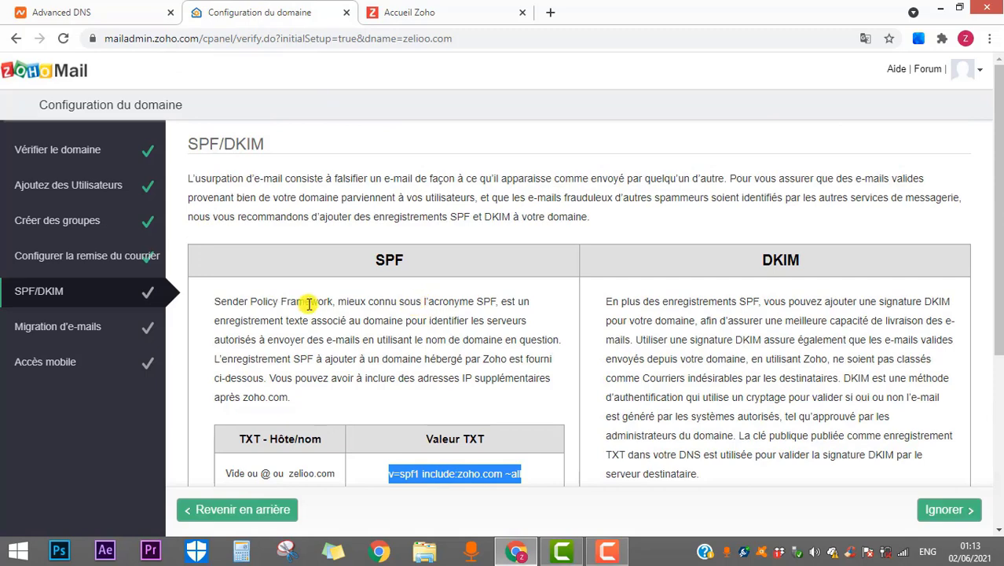
scroll(493, 314, "down", 2)
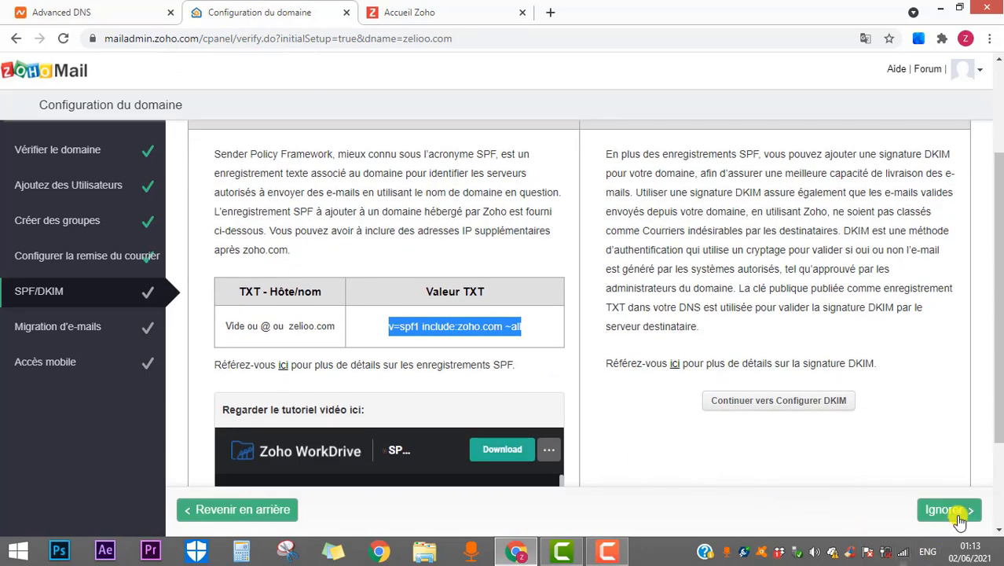
scroll(550, 409, "down", 2)
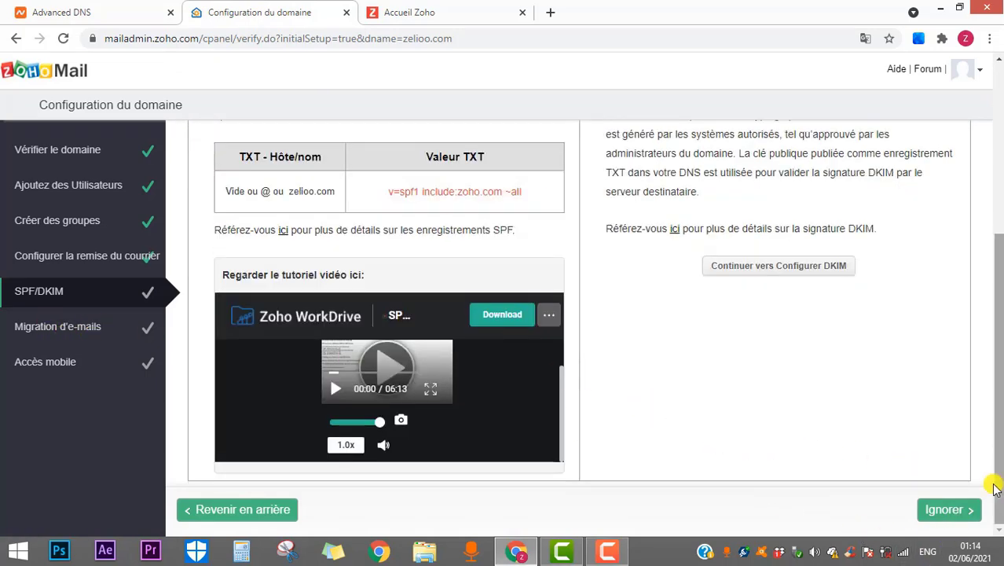
left_click(931, 509)
scroll(320, 236, "down", 1)
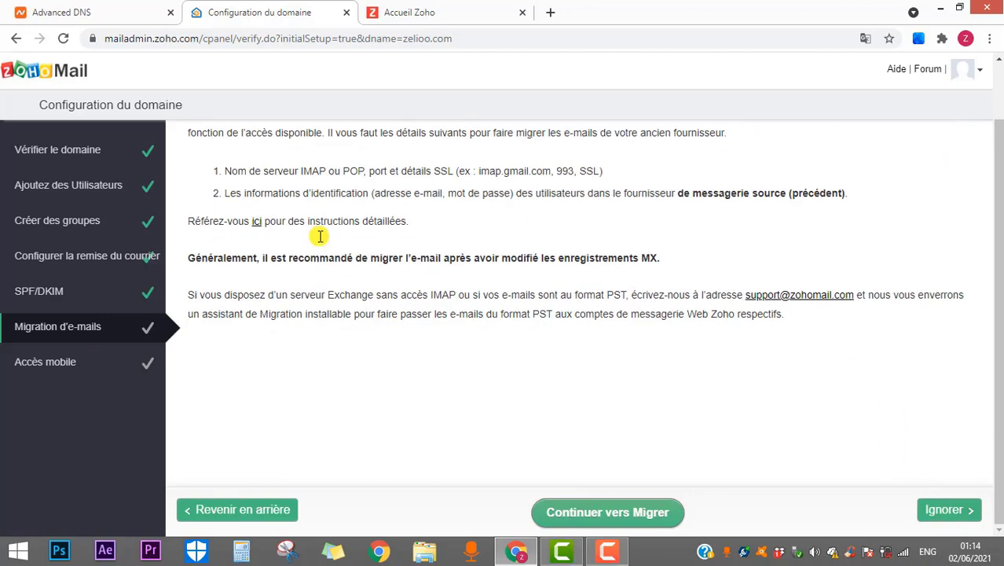
scroll(235, 171, "up", 1)
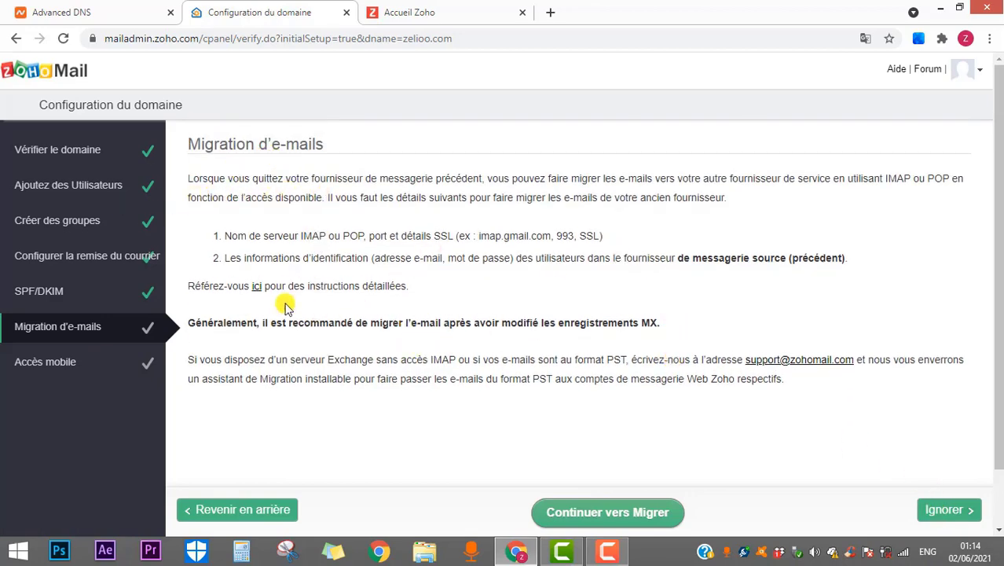
left_click(951, 510)
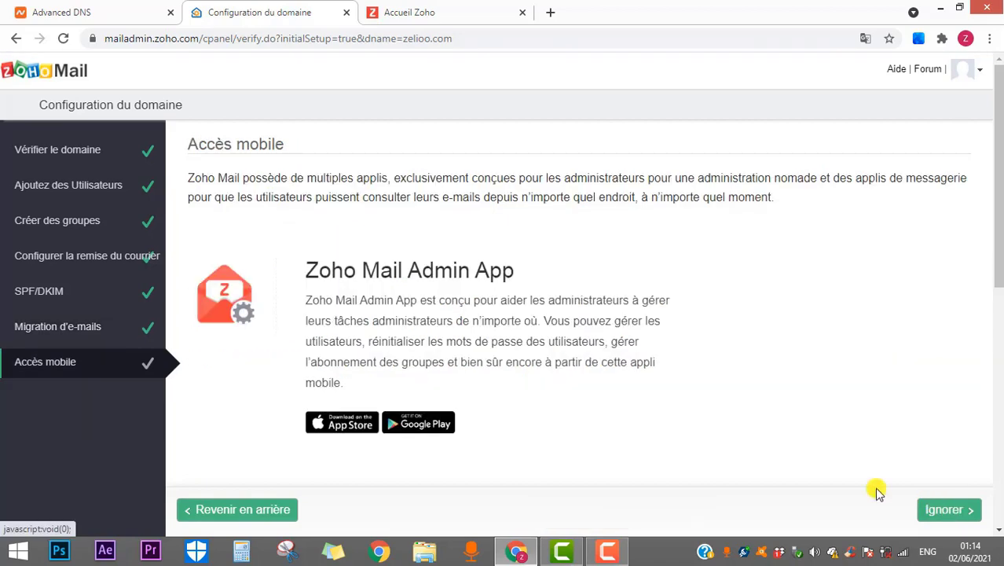
left_click(944, 515)
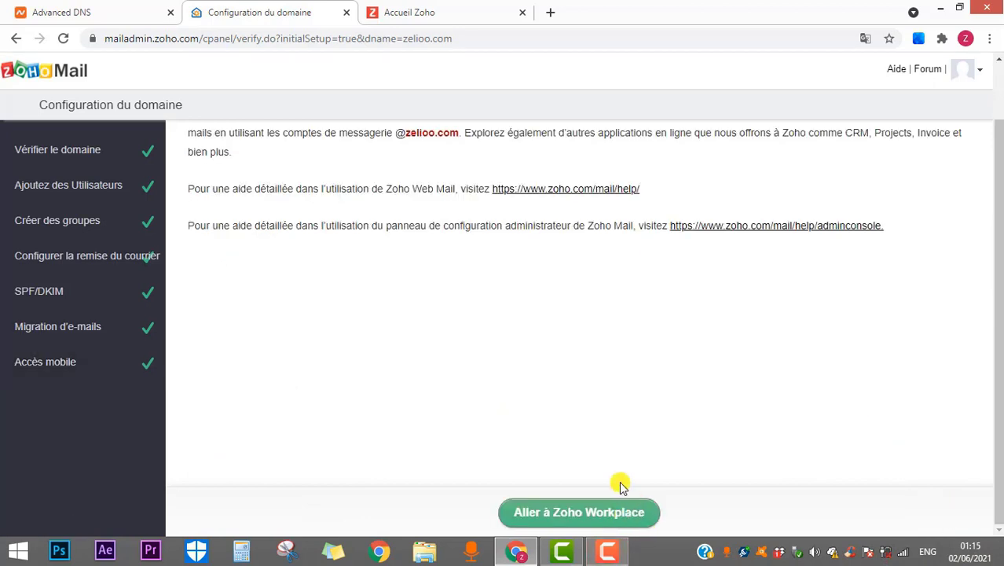
scroll(568, 407, "up", 2)
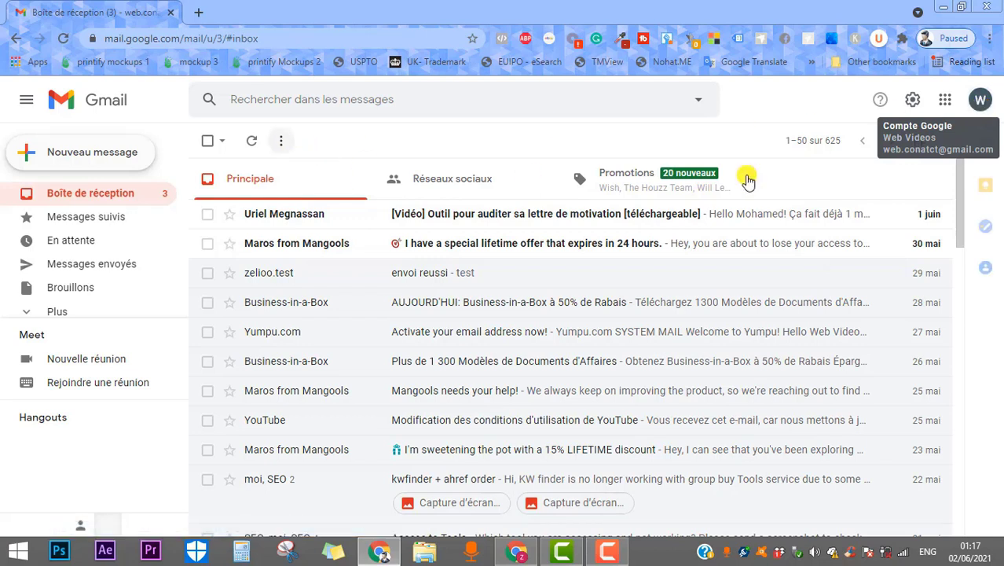
From Gmail, send the zelioo.com contact address a message with subject 'email reçu' and body 'test'.
left_click(93, 153)
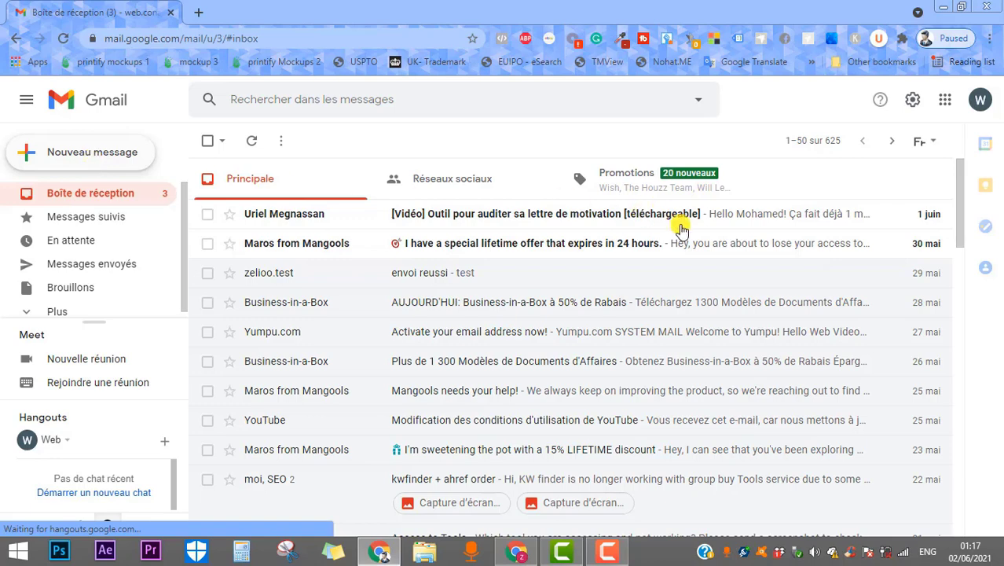
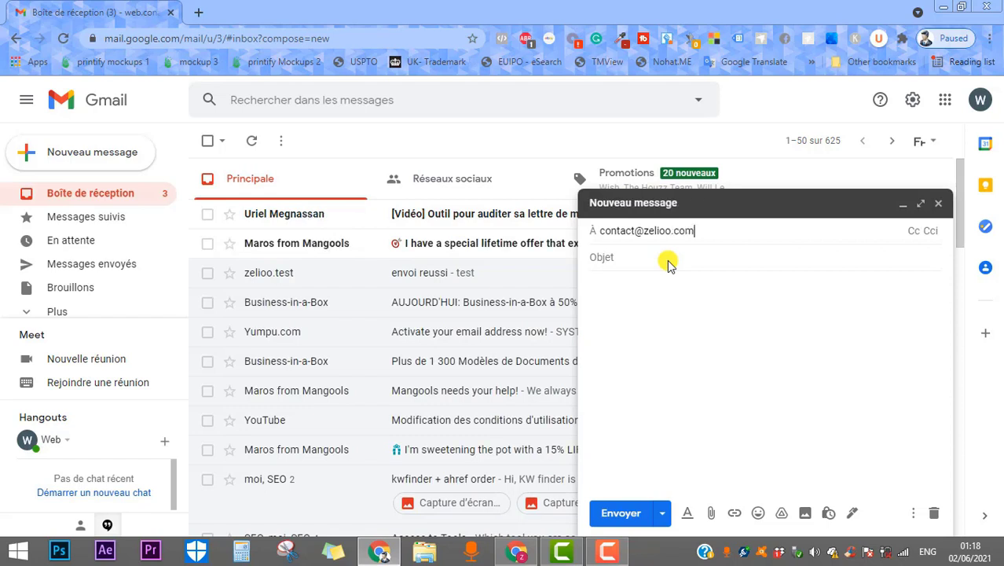
left_click(640, 257)
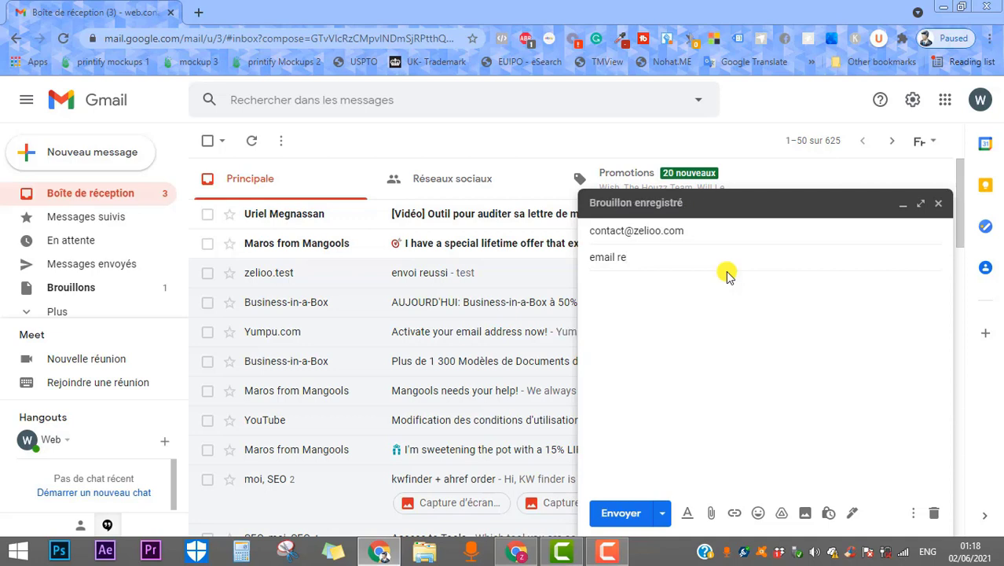
type("çu")
left_click(653, 280)
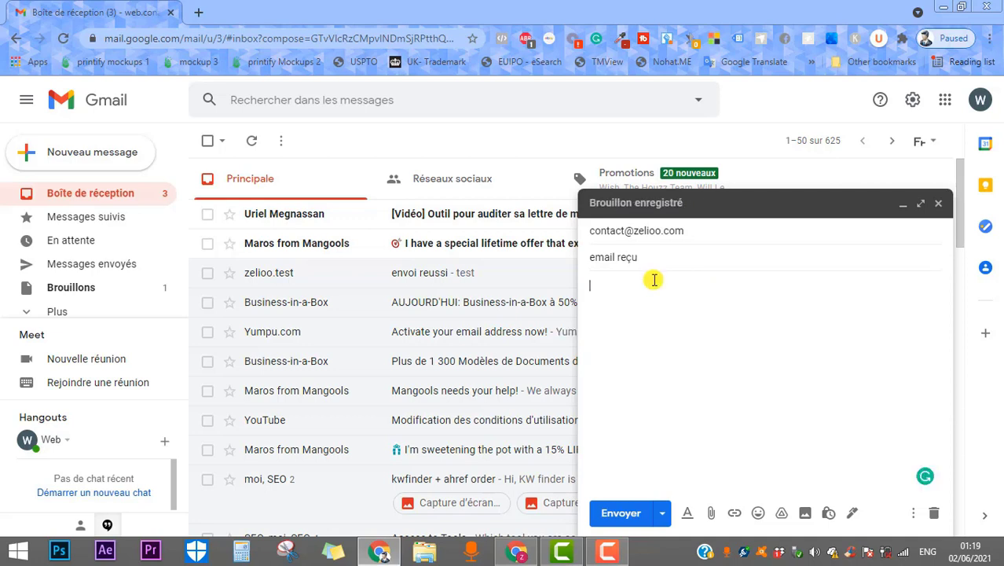
left_click(621, 513)
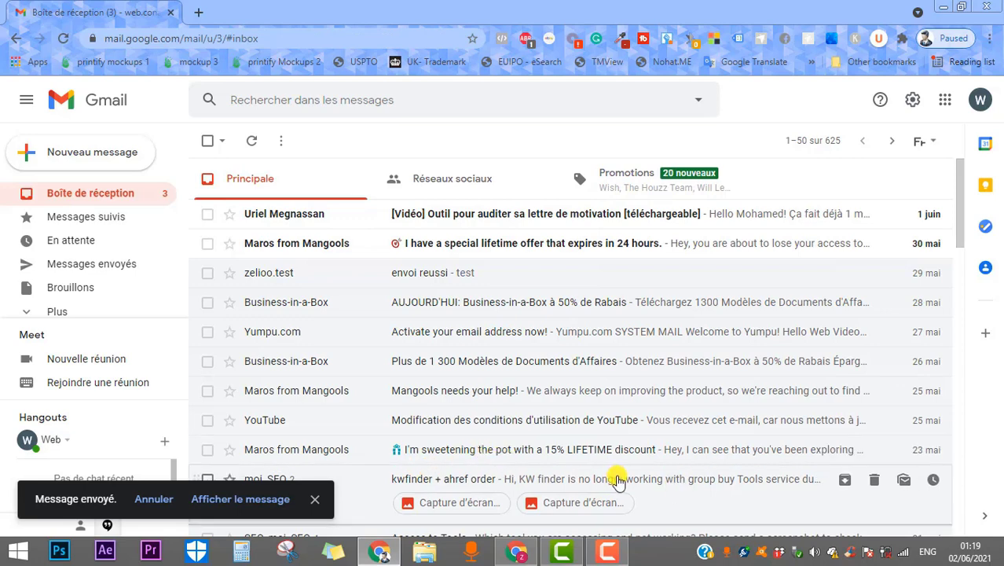
left_click(524, 558)
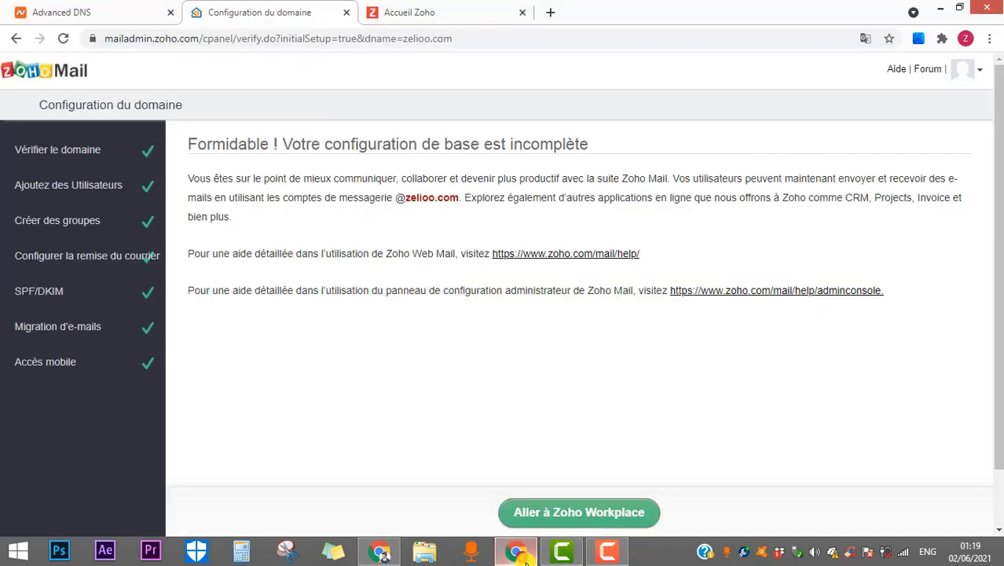
Open Zoho Mail in a new tab, dismiss the welcome popup and read the 'email reçu' message.
left_click(417, 13)
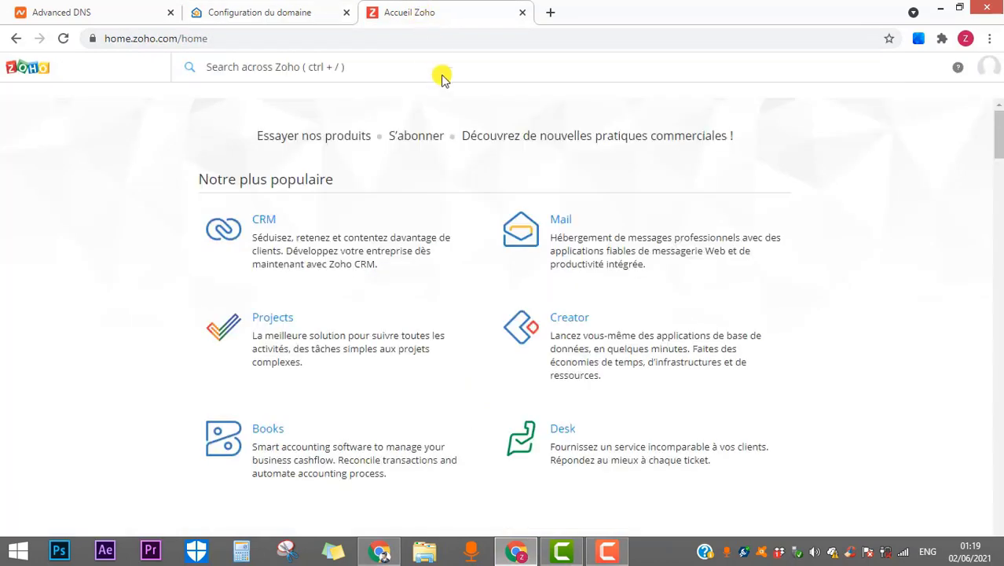
right_click(563, 224)
left_click(596, 227)
left_click(577, 12)
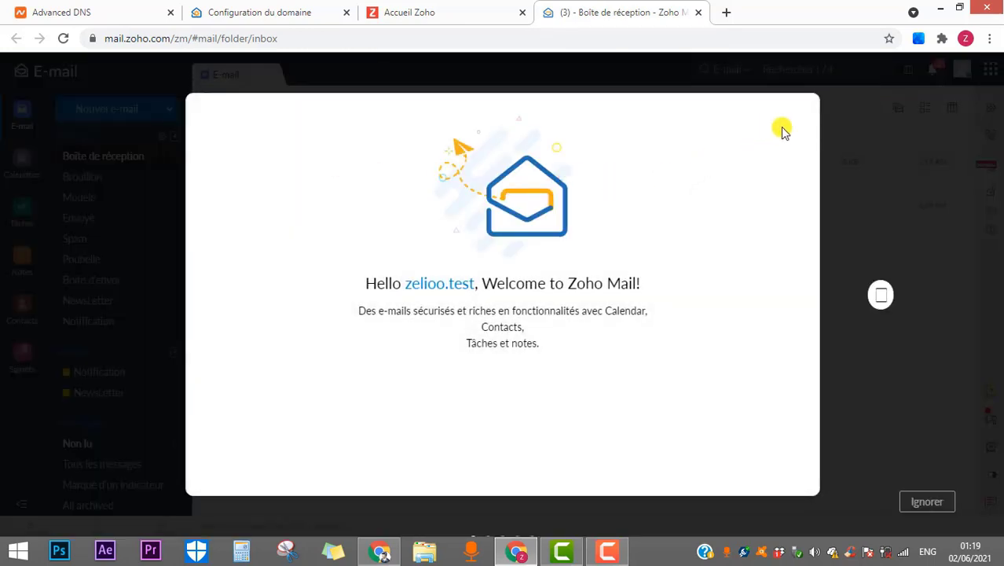
left_click(782, 127)
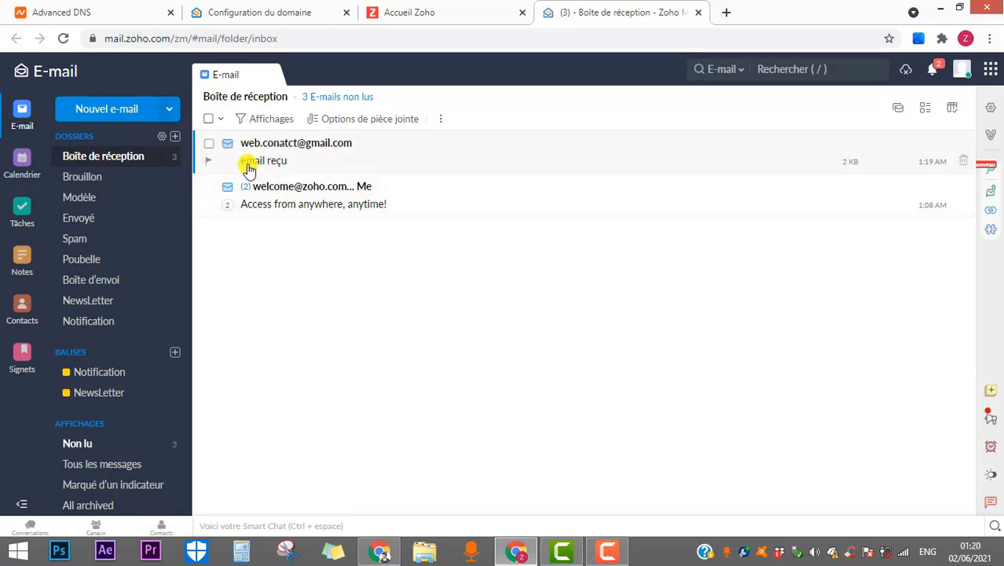
left_click(454, 161)
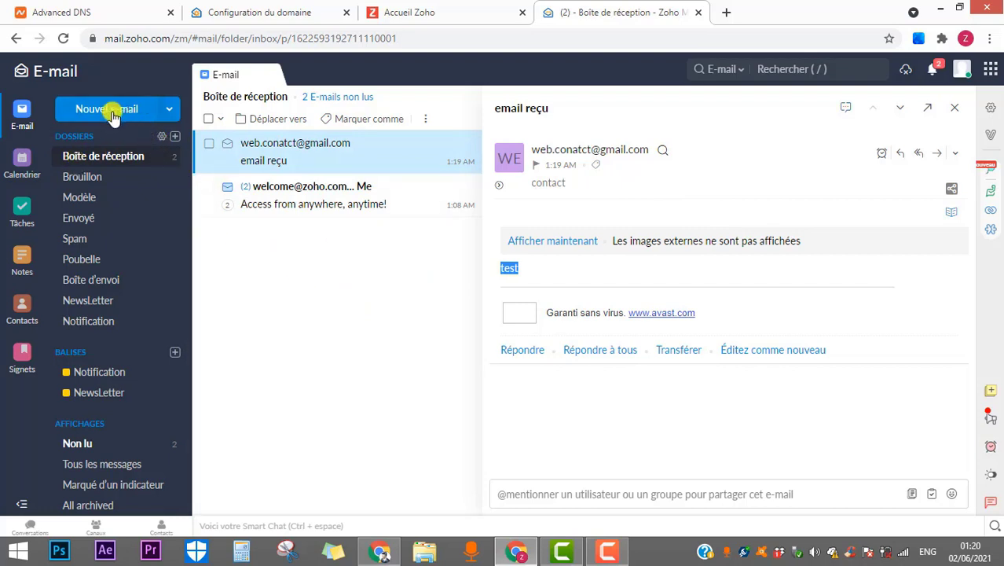
Start a new email from the zelioo.com mailbox using the C compose shortcut.
key("c")
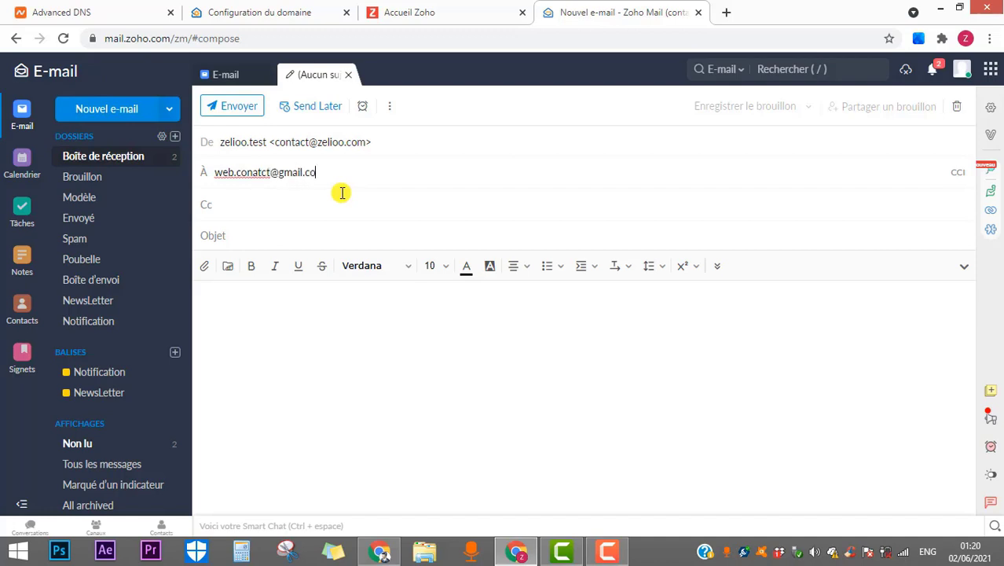
left_click(326, 208)
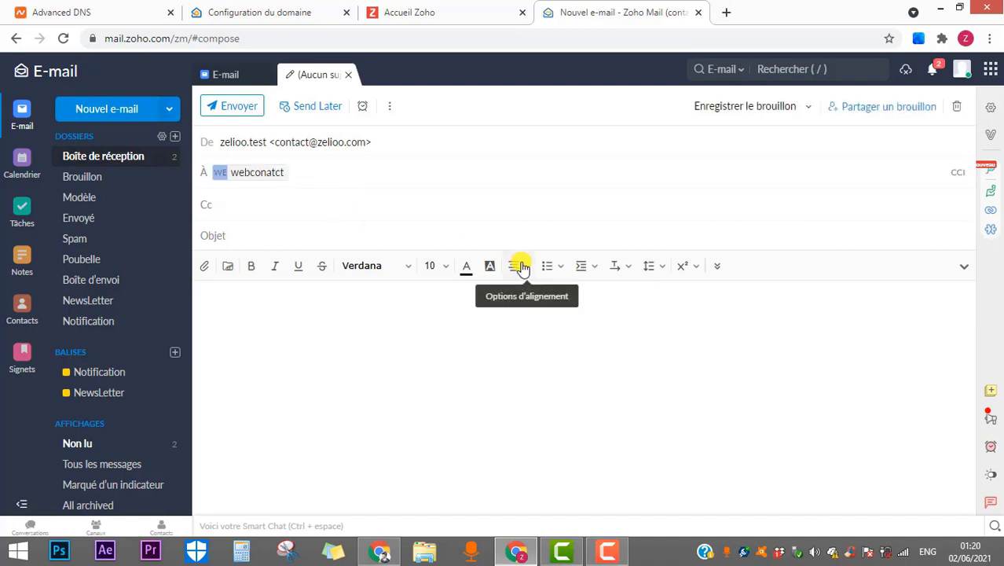
left_click(250, 240)
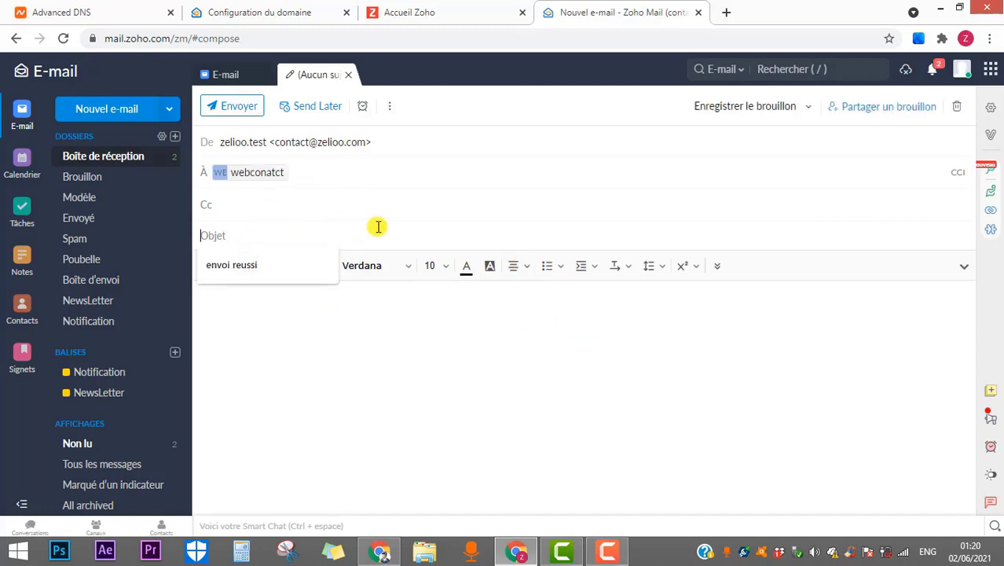
left_click(307, 263)
left_click(266, 325)
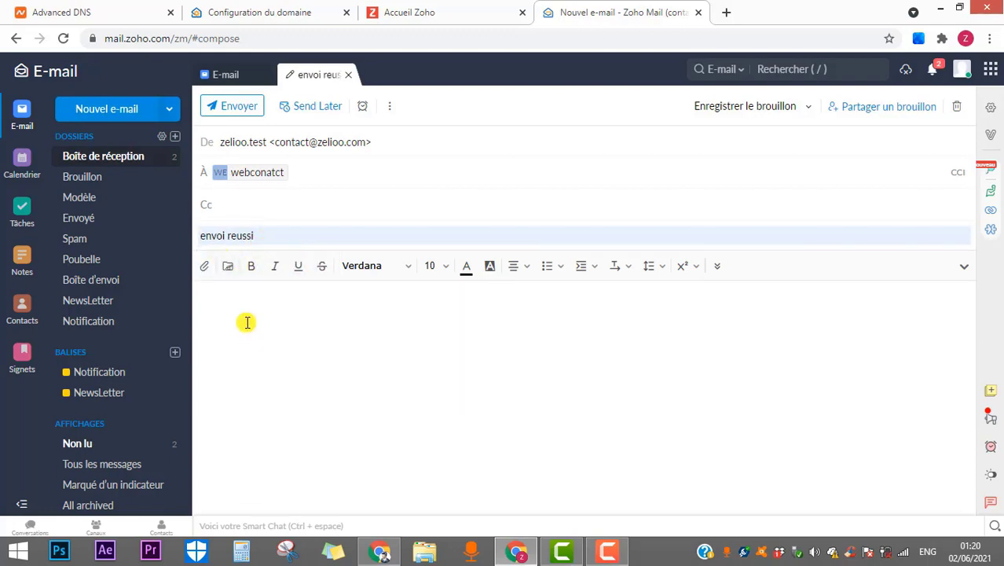
left_click(229, 109)
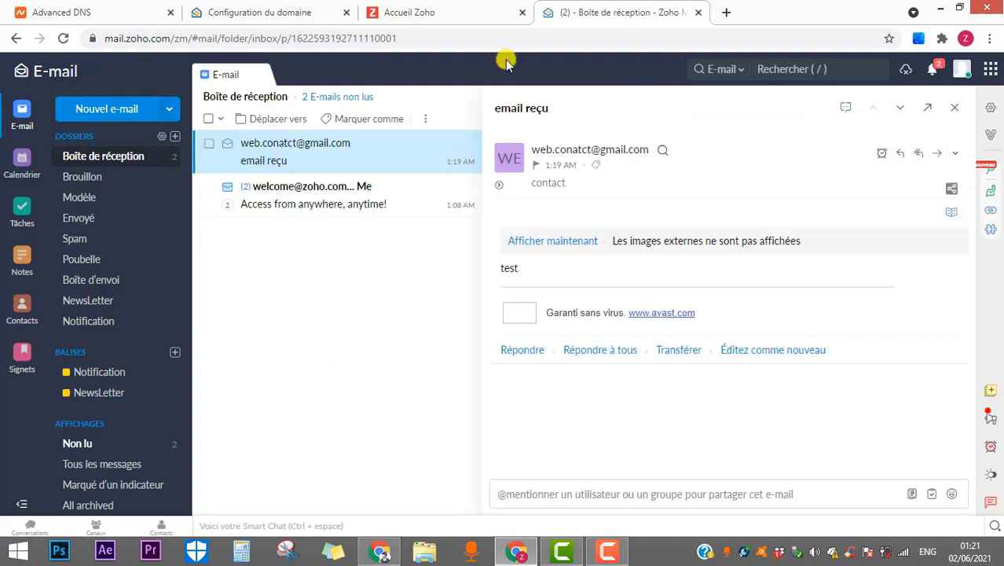
left_click(381, 550)
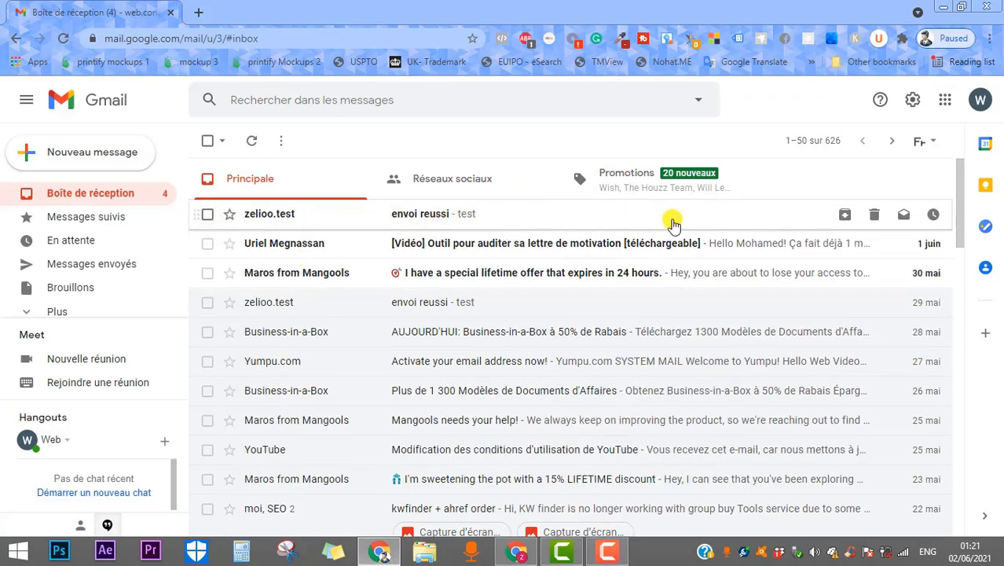
Open the 'envoi reussi' email in Gmail and select its subject line.
left_click(511, 212)
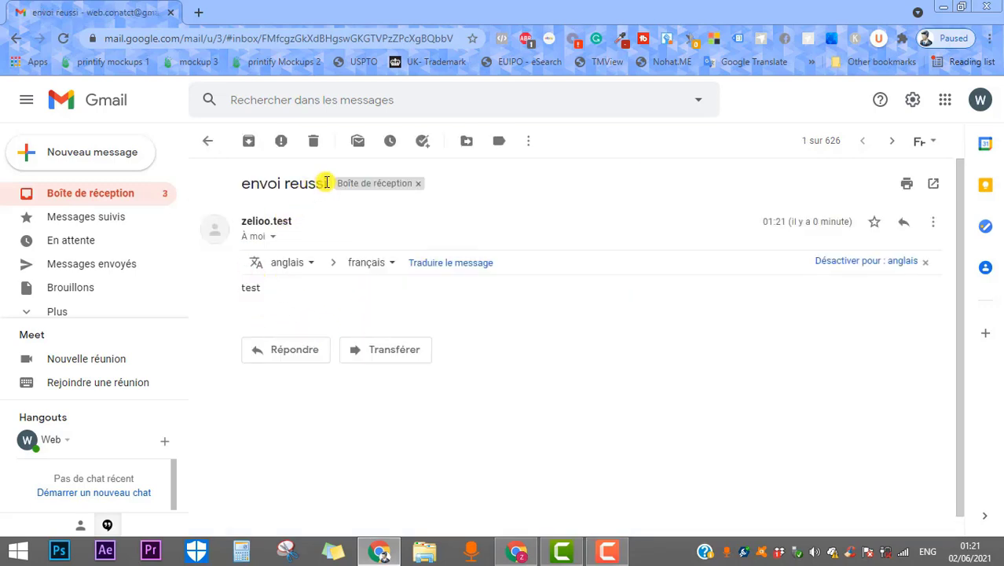
left_click_drag(326, 184, 239, 186)
left_click(571, 174)
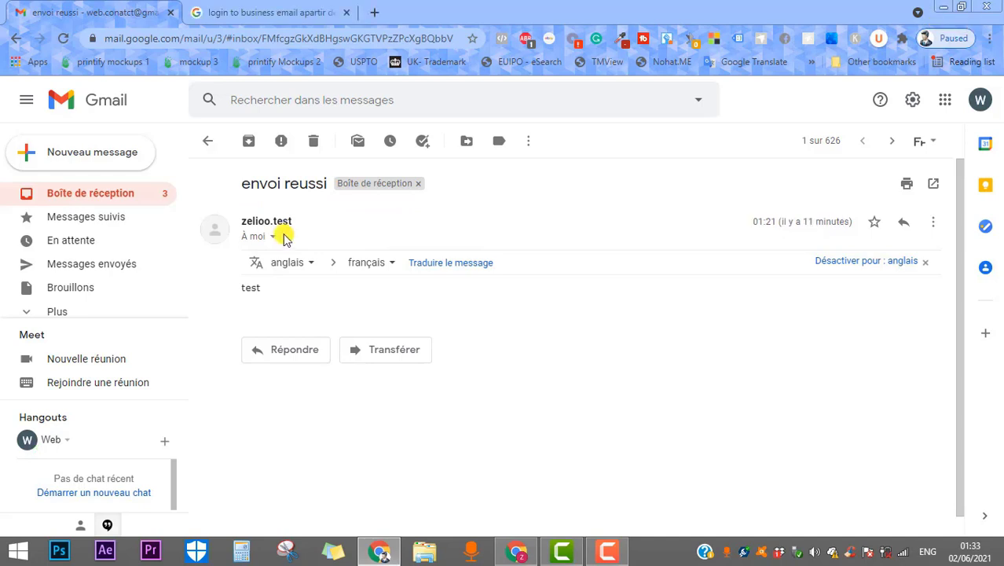
Confirm in the sender details that it came from the zelioo.com address, then return to Zoho Mail.
left_click(274, 238)
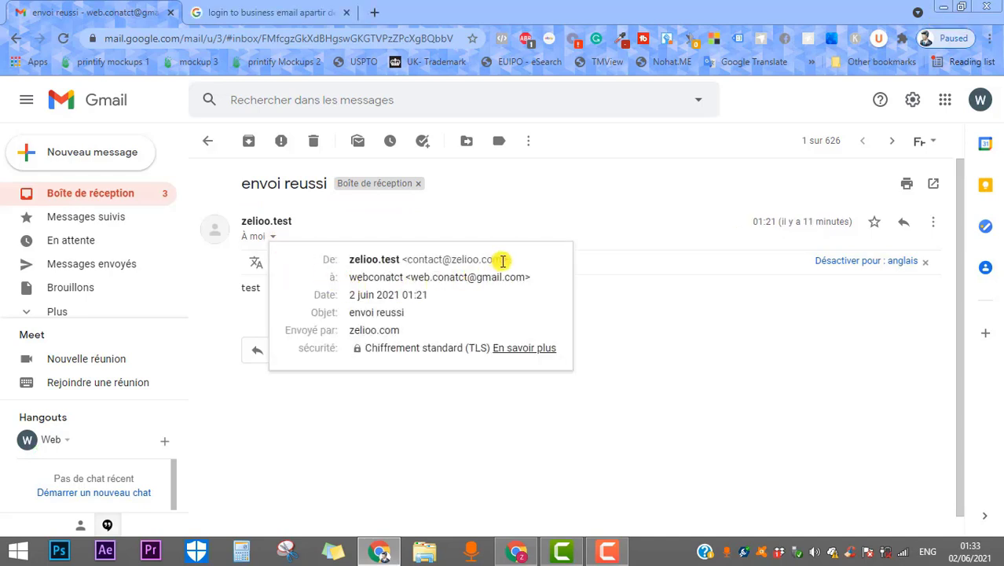
left_click_drag(502, 259, 413, 264)
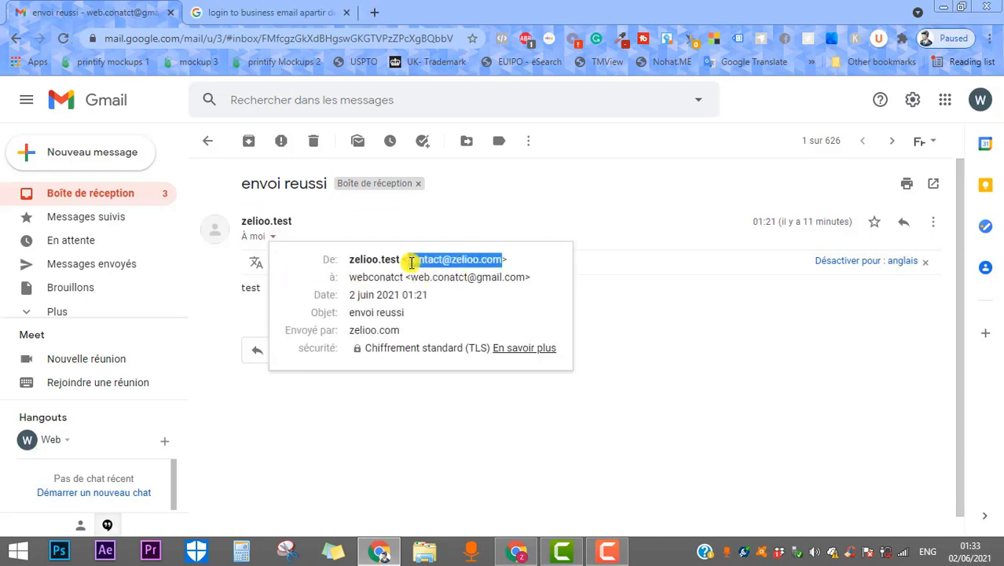
left_click(643, 319)
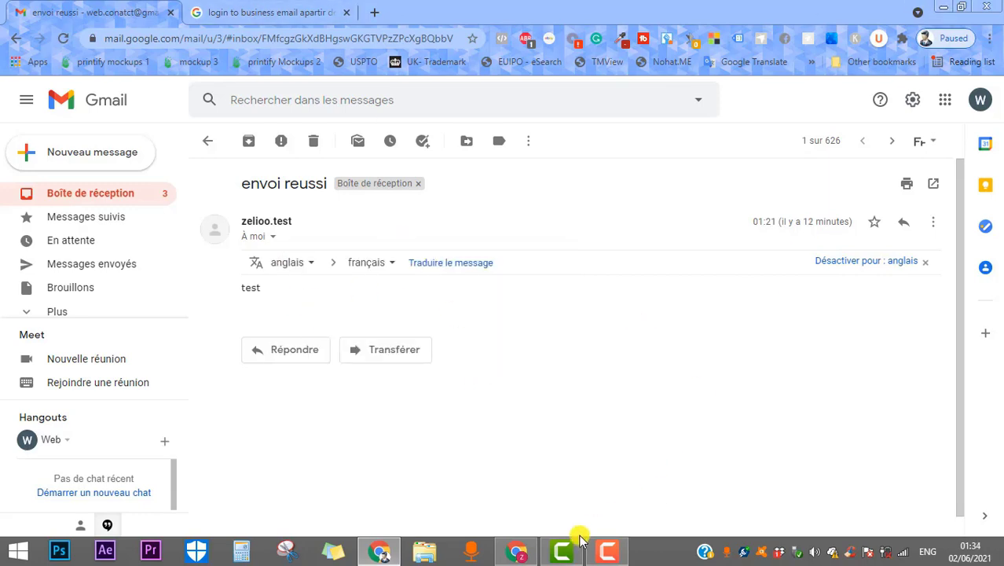
left_click(516, 550)
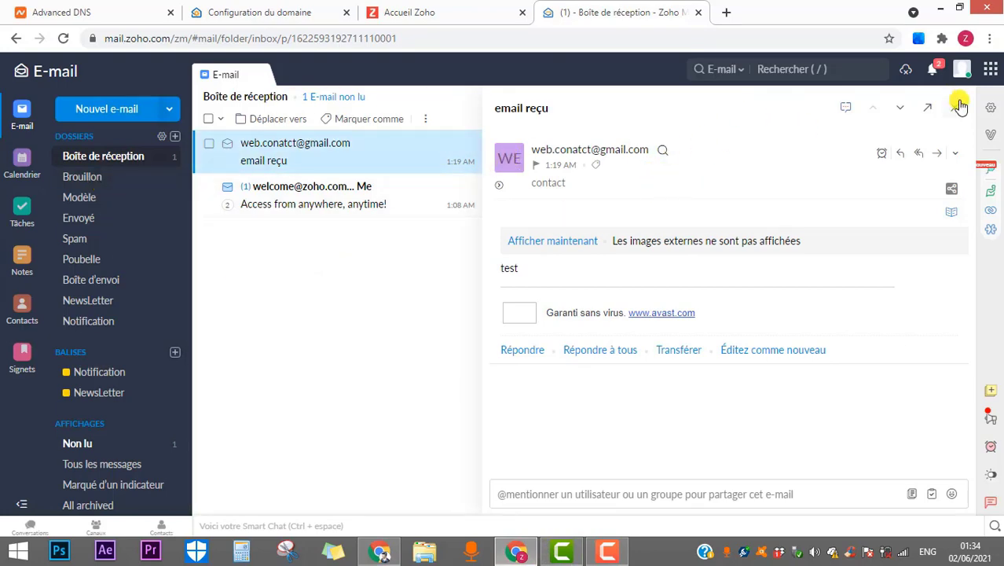
View the Informations personnelles email addresses in Zoho settings, then open a Chrome incognito window.
left_click(990, 108)
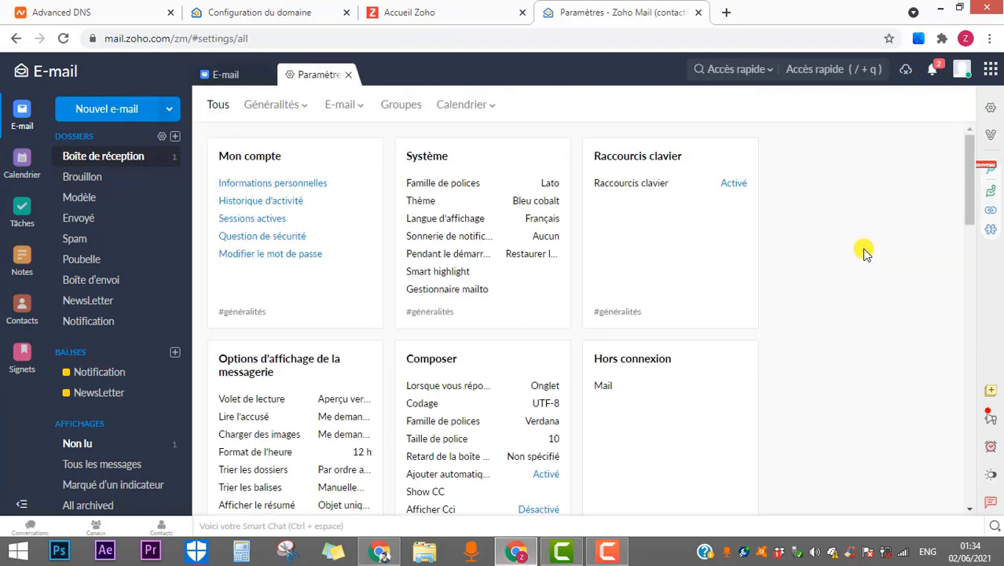
left_click(276, 183)
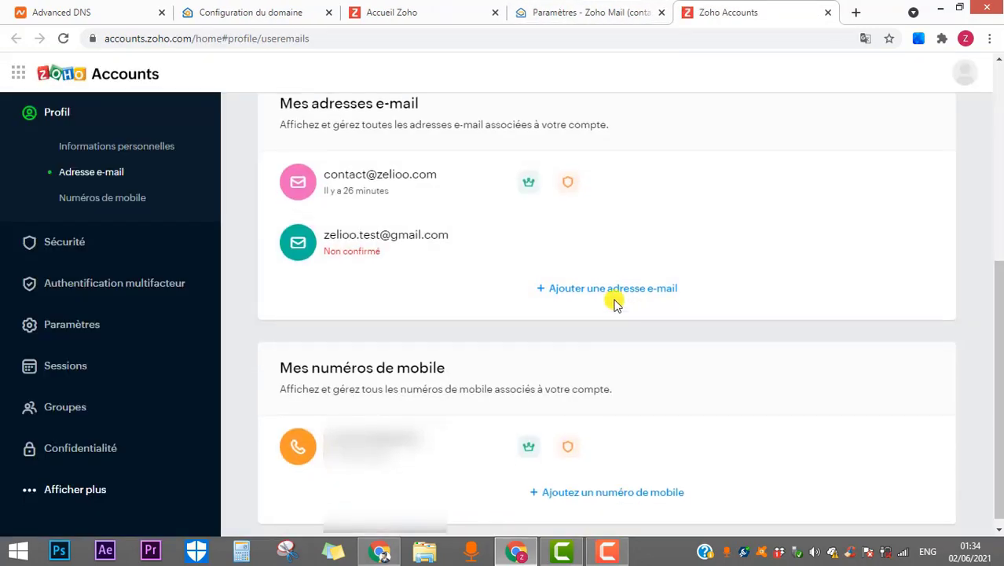
scroll(614, 303, "up", 1)
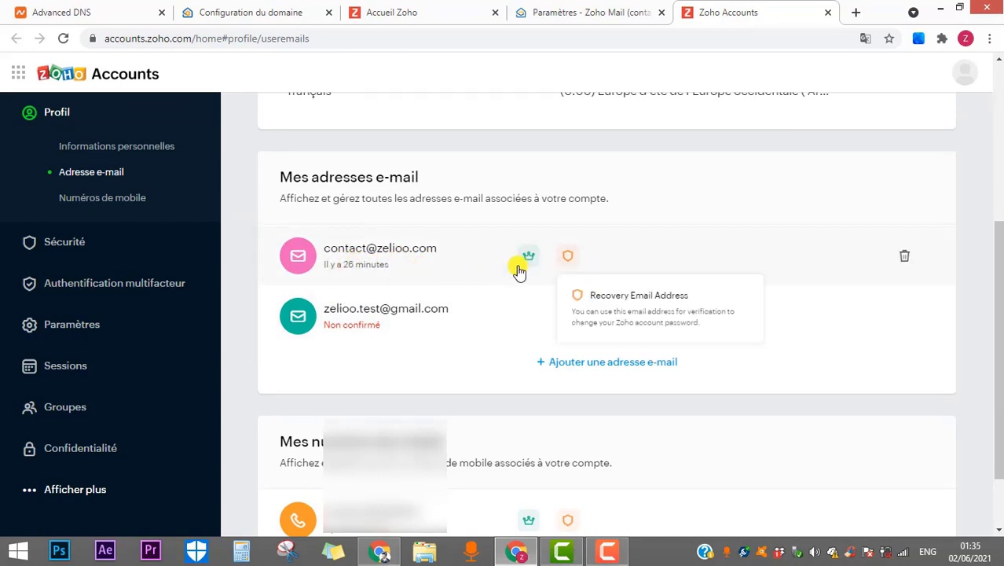
left_click(989, 40)
left_click(896, 94)
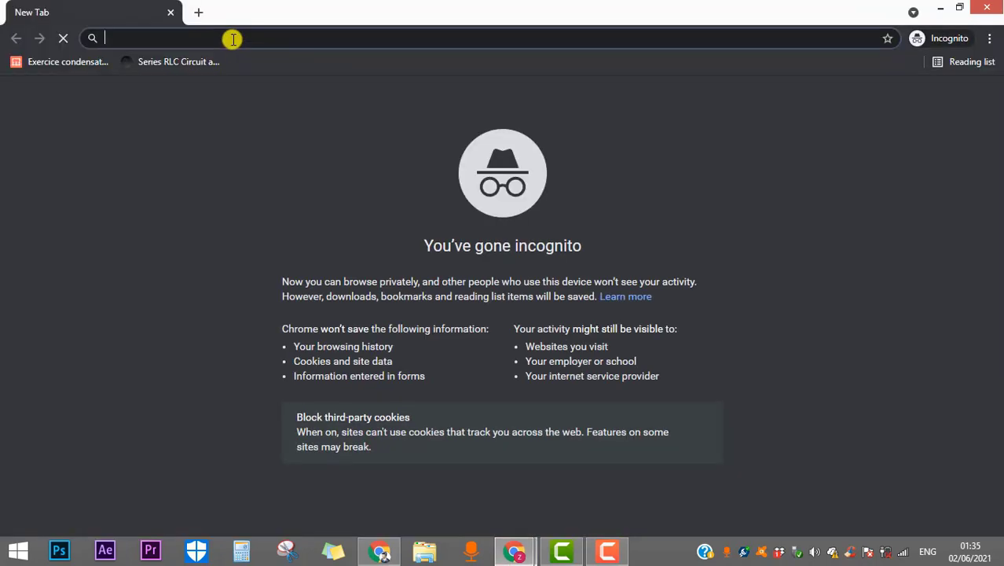
Go to zoho.com, switch the site to Français, and open the sign-in page.
type("zoho.com")
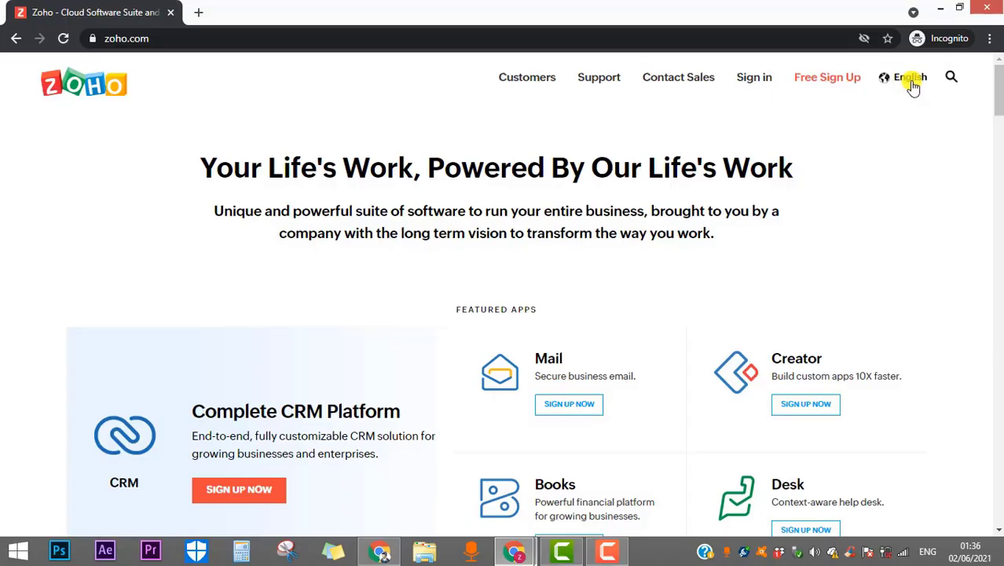
mouse_move(909, 81)
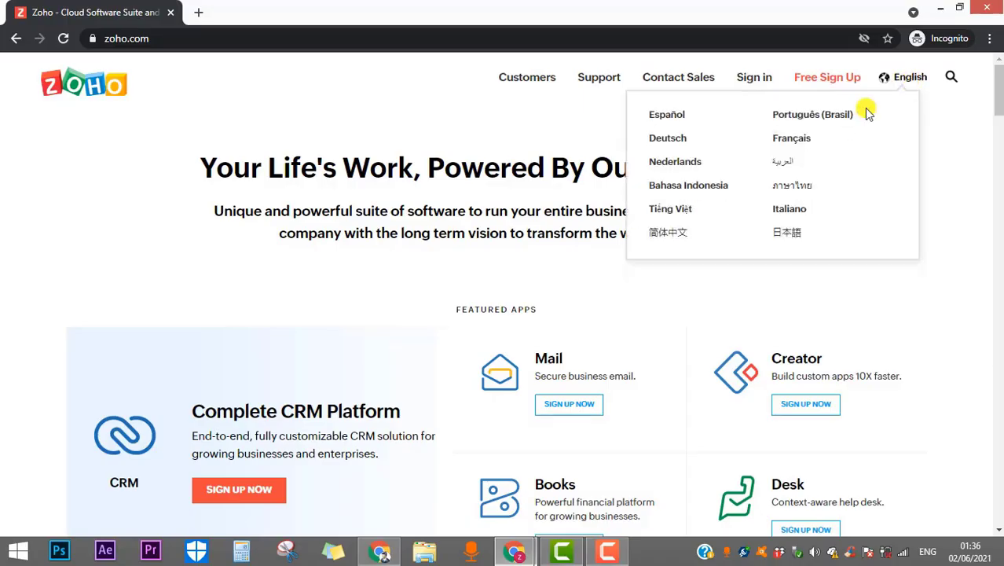
left_click(817, 144)
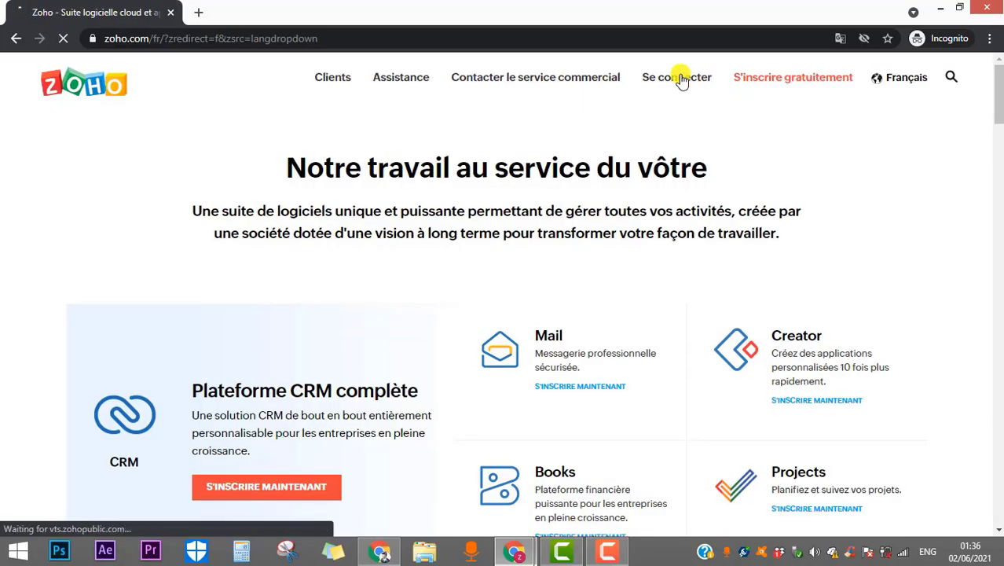
left_click(682, 78)
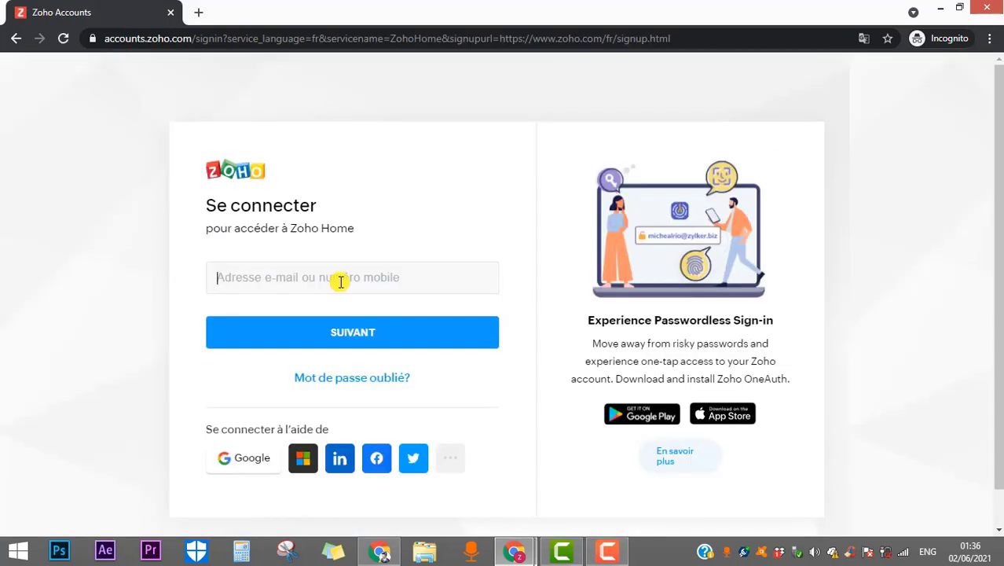
Enter the new mailbox's email address, continue with SUIVANT, and type its password.
left_click(337, 279)
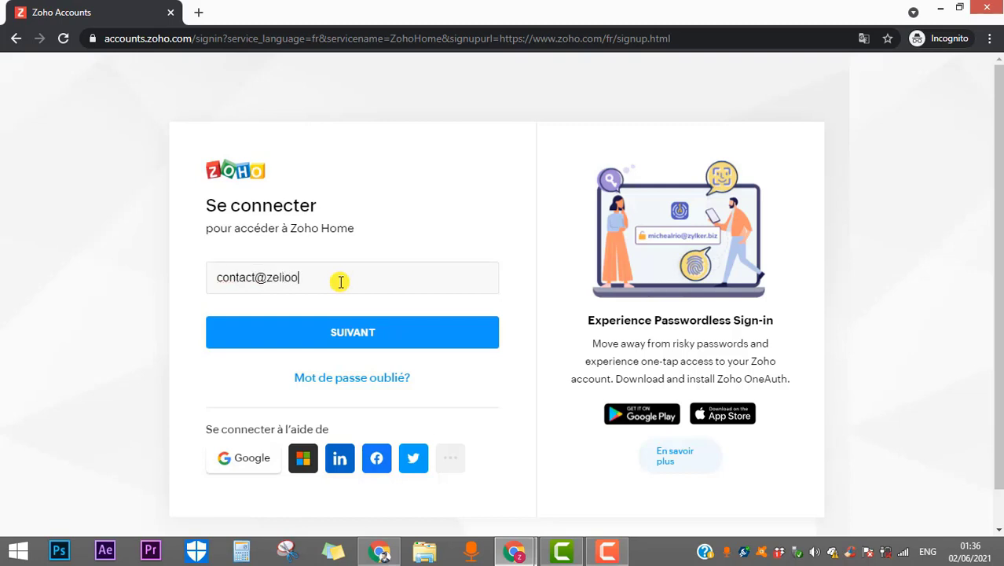
left_click(352, 331)
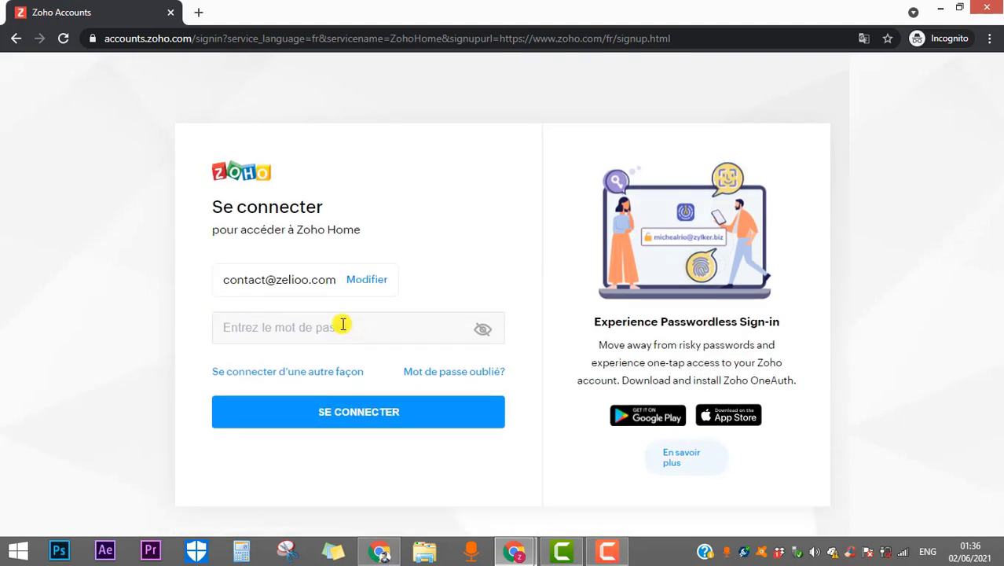
type("•")
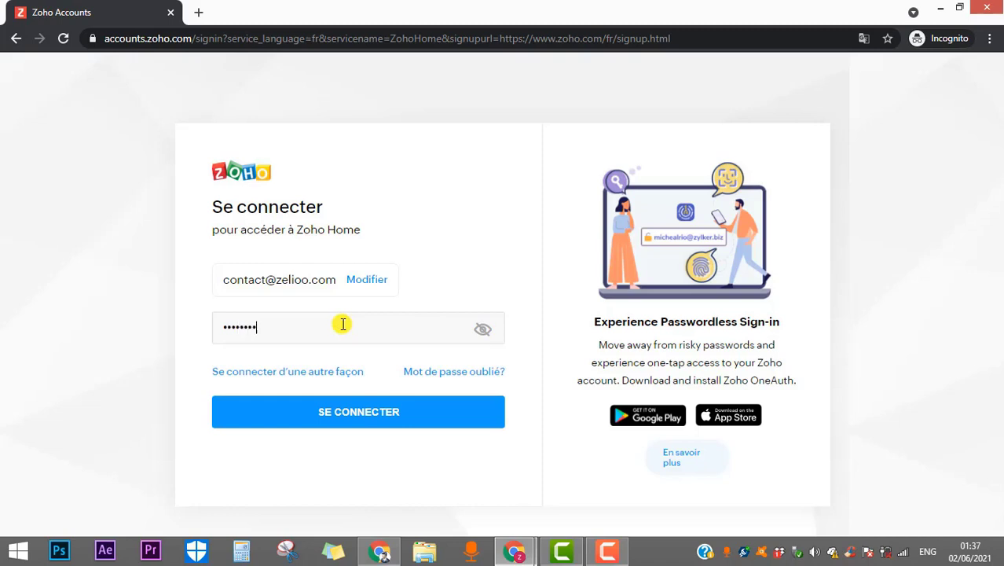
Finish signing in with SE CONNECTER and open the Mail tile from the Zoho Home app grid.
left_click(382, 410)
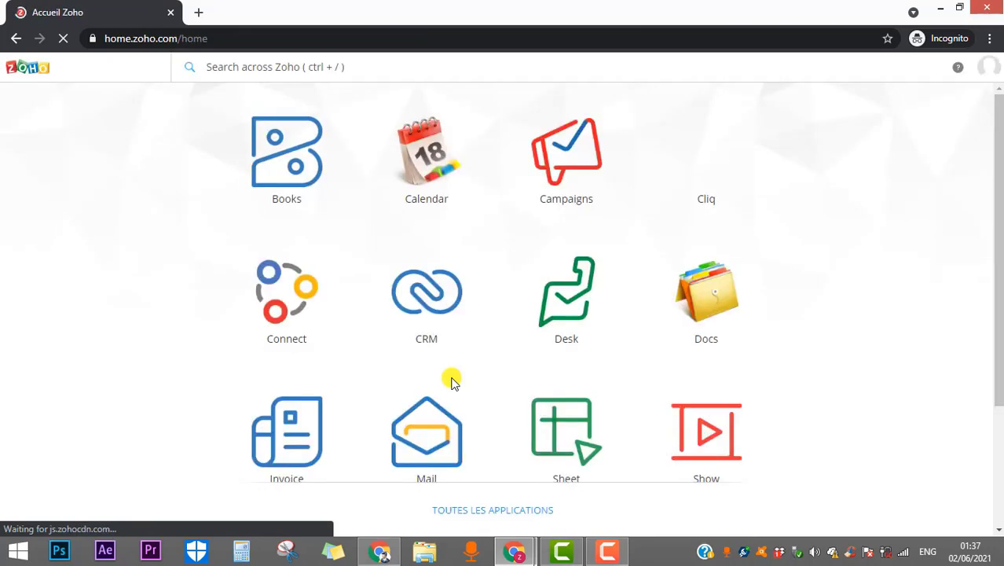
scroll(502, 412, "down", 1)
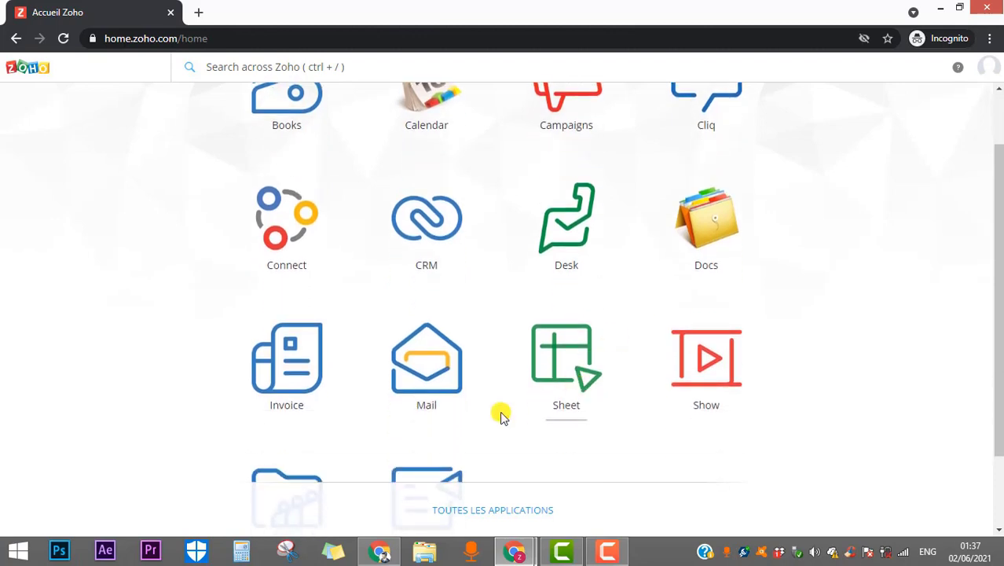
left_click(419, 380)
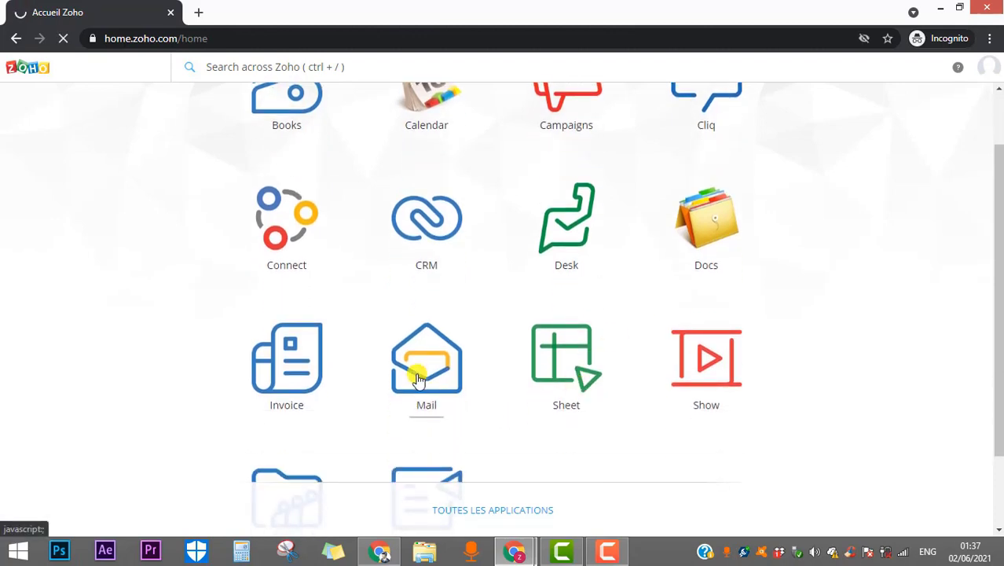